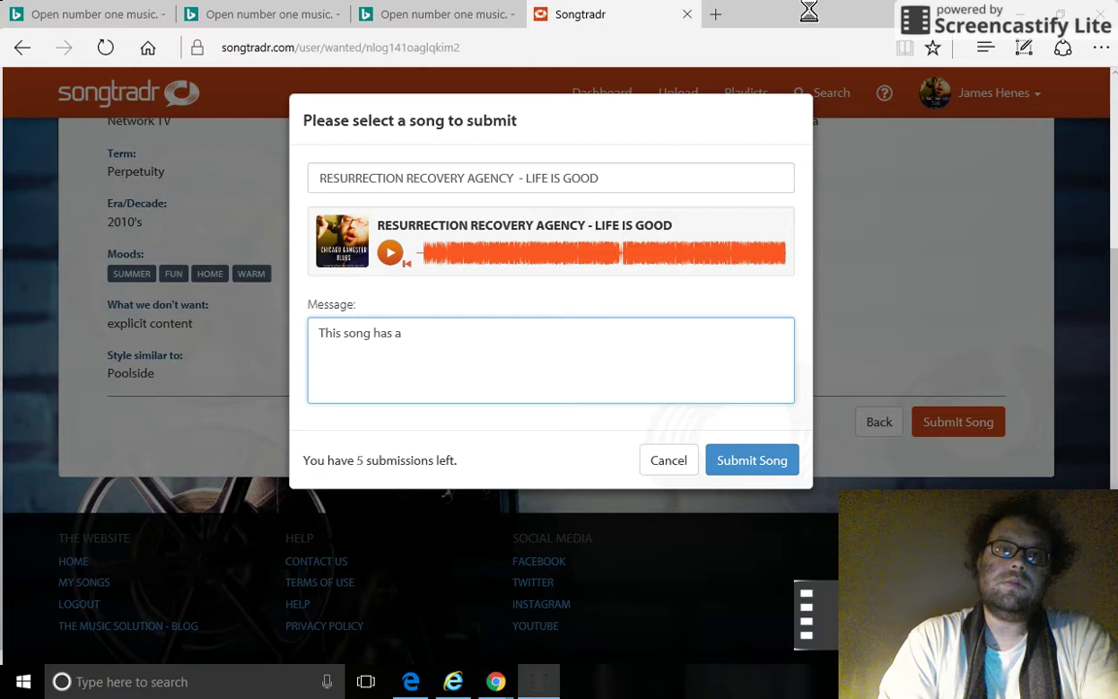
- Continue the pitch with 'summer celebration spirit about it. The song references children playing on slip and'
{"action": "left_click", "coordinate": [587, 333]}
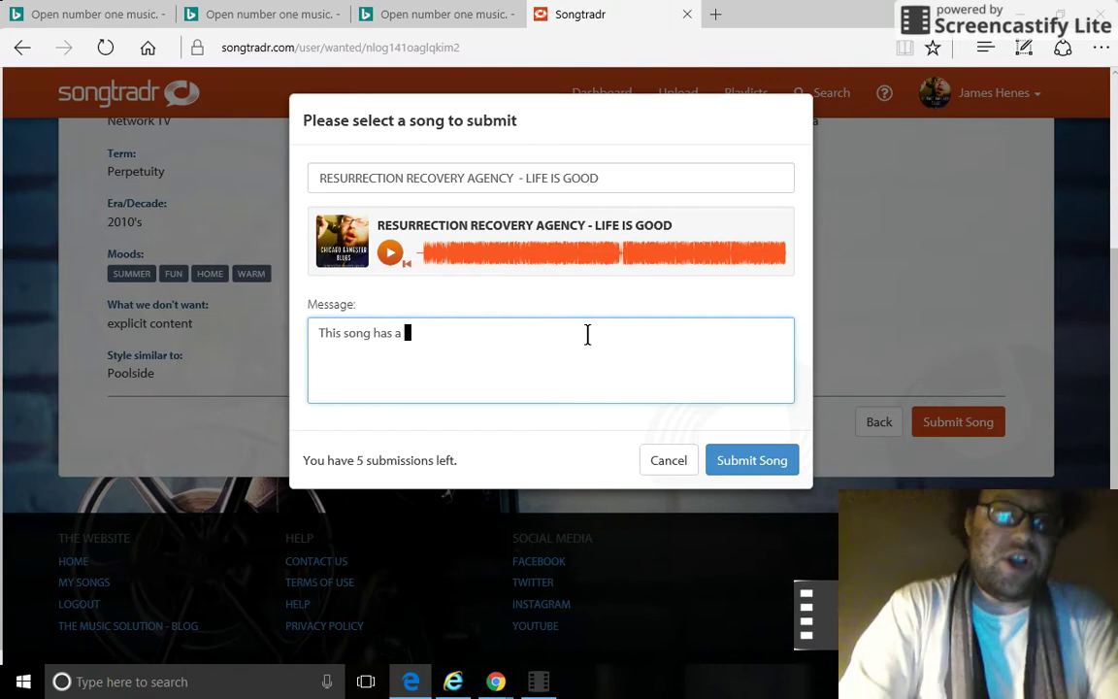
{"action": "type", "text": "sum"}
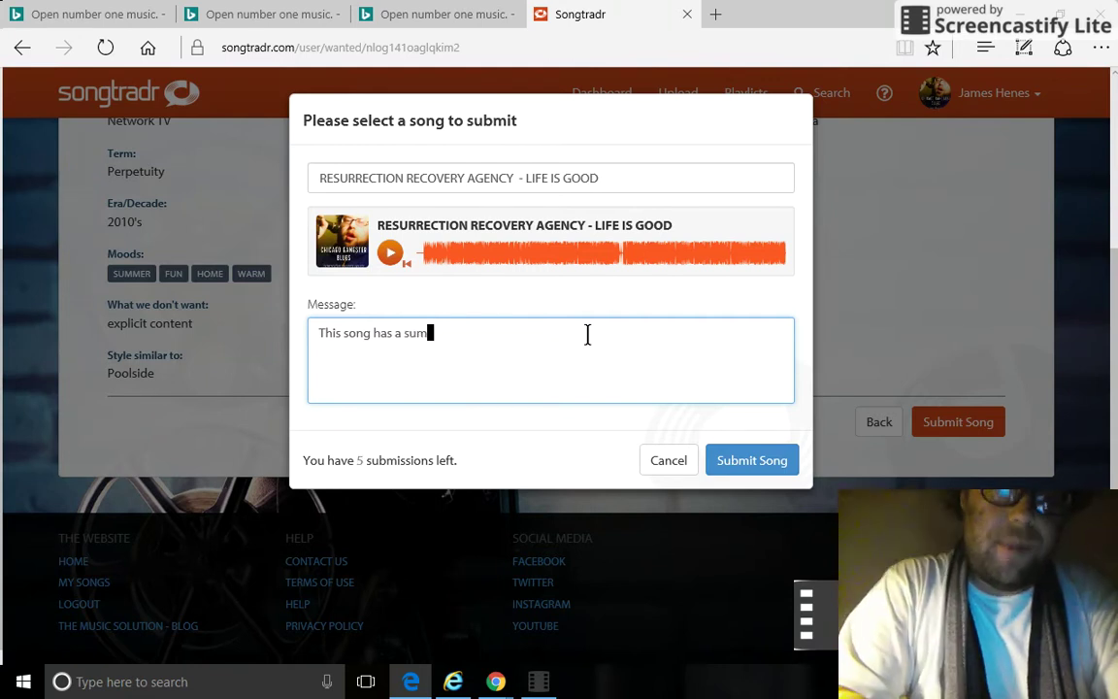
{"action": "type", "text": "mer c"}
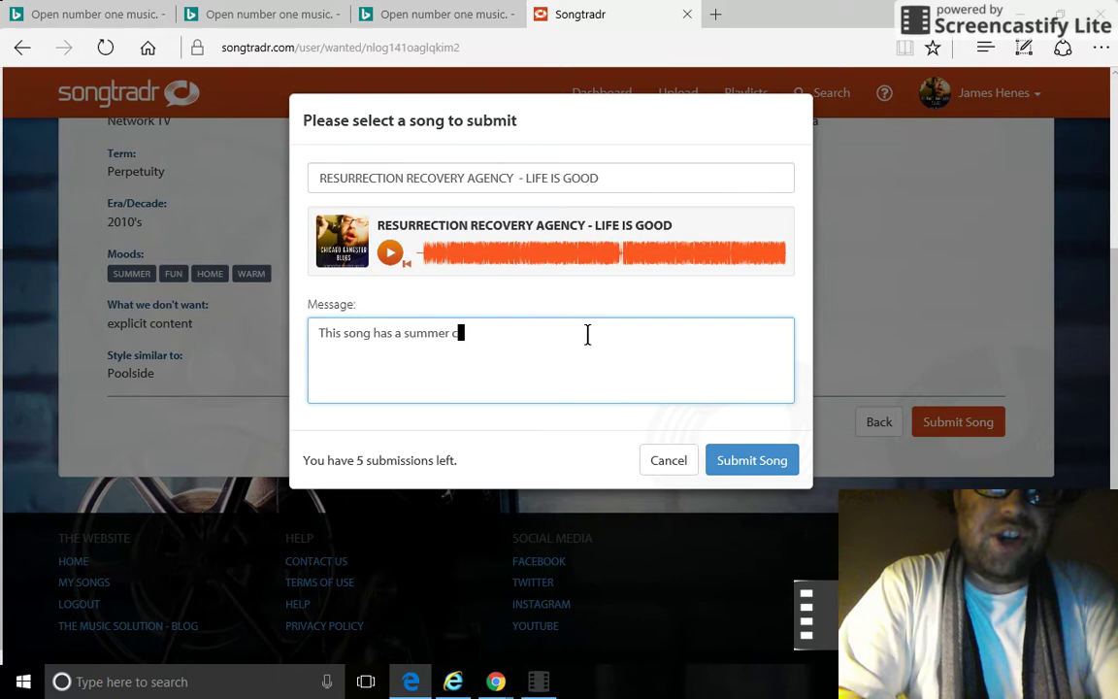
{"action": "type", "text": "elebration "}
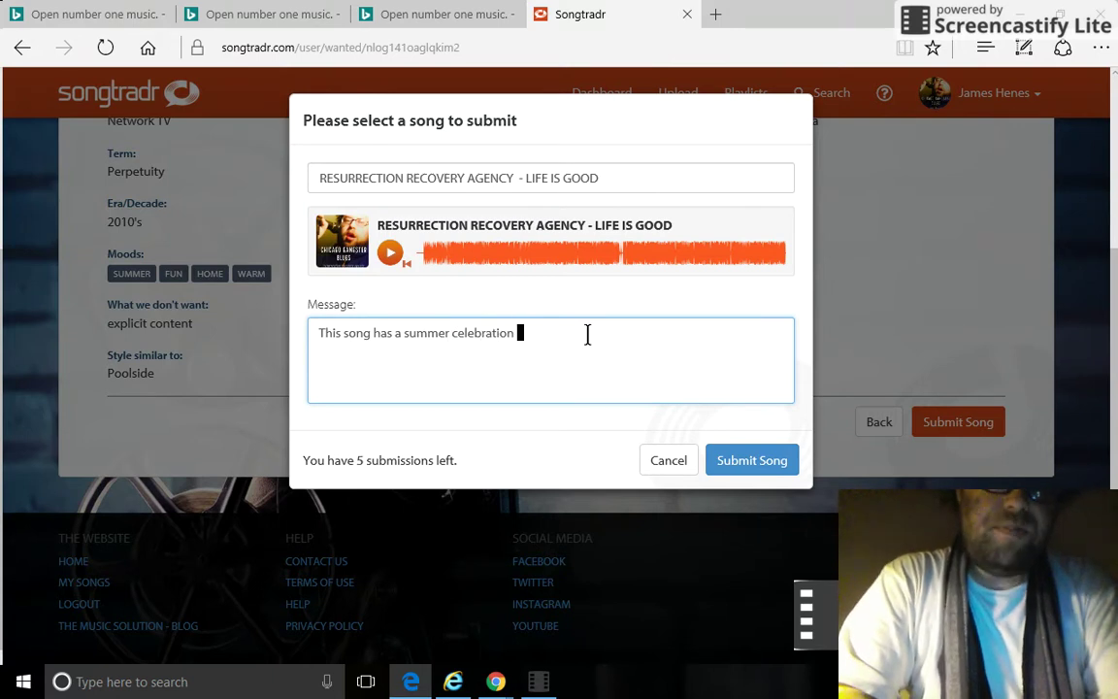
{"action": "type", "text": "spirit"}
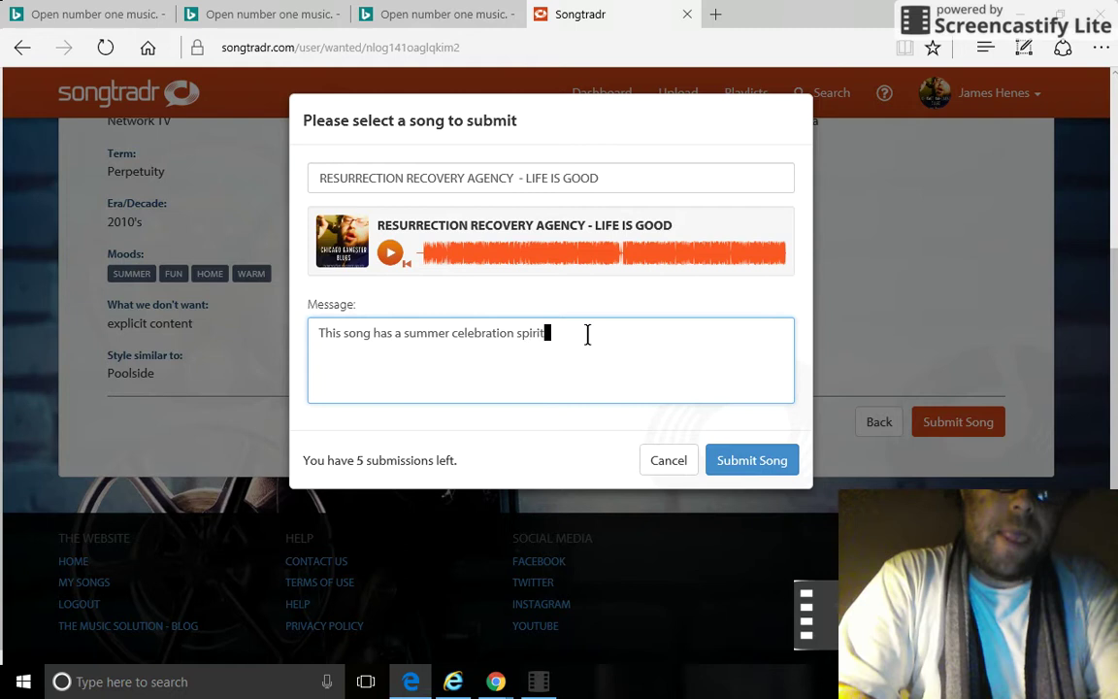
{"action": "type", "text": " about i"}
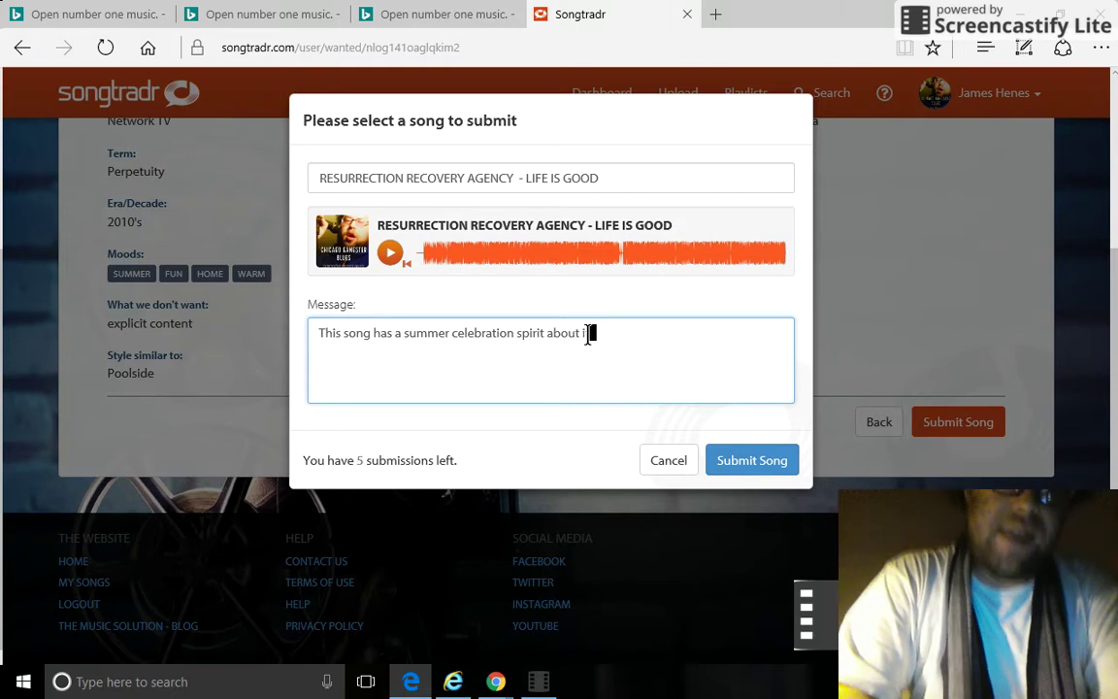
{"action": "type", "text": "t. Th"}
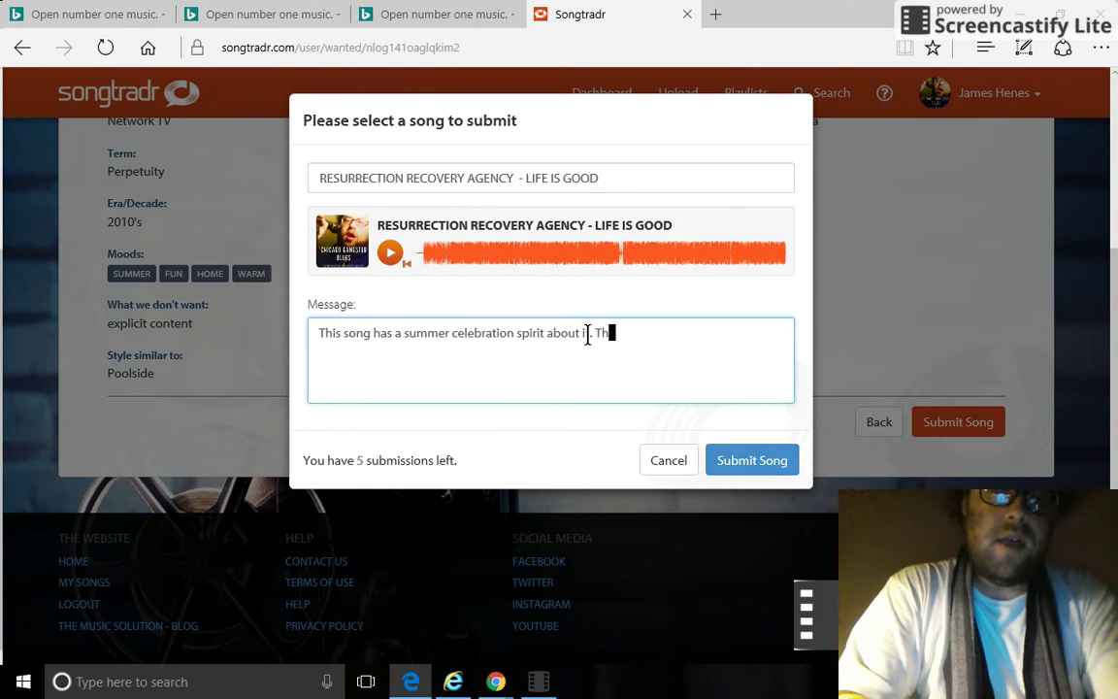
{"action": "type", "text": "e song"}
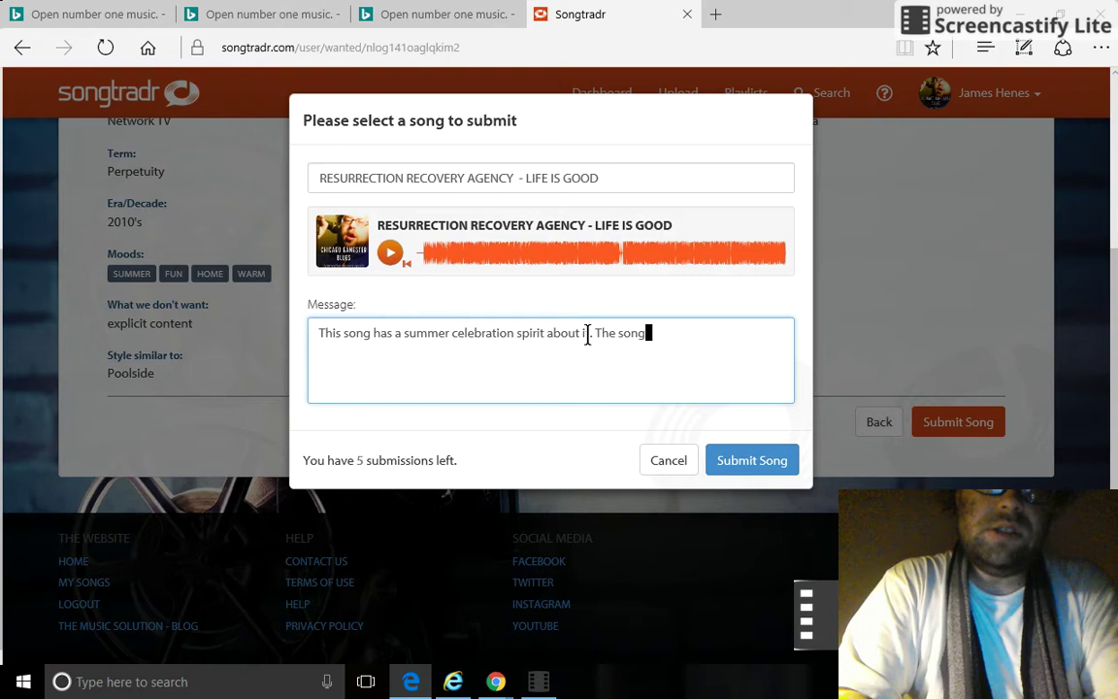
{"action": "type", "text": " refe"}
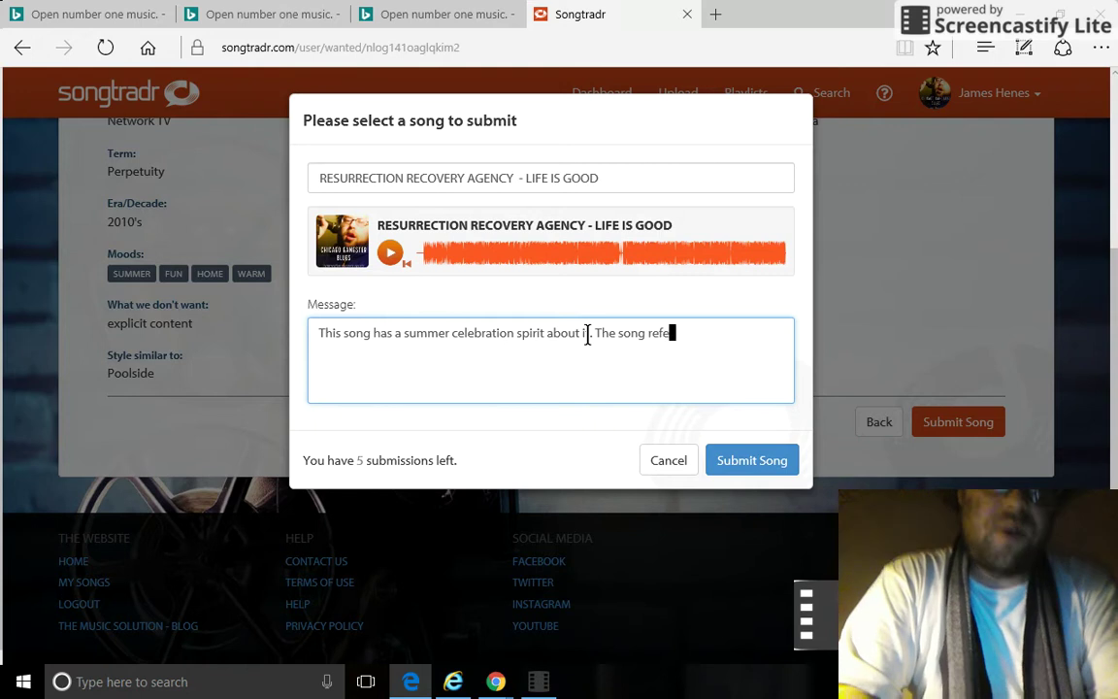
{"action": "type", "text": "rences "}
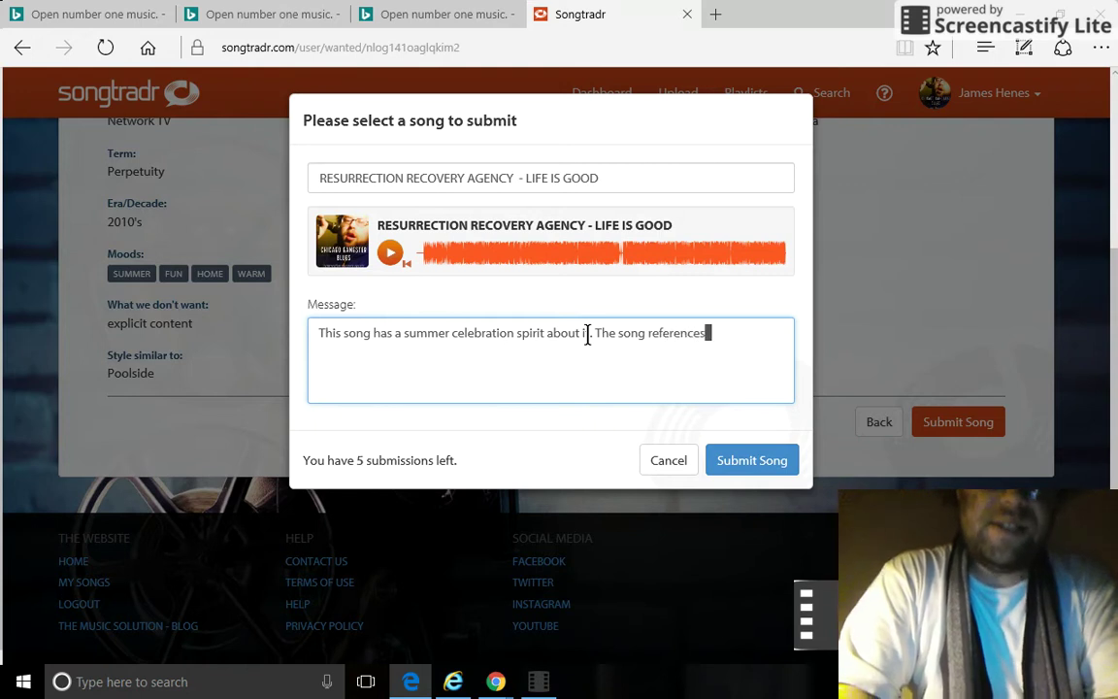
{"action": "type", "text": "chil"}
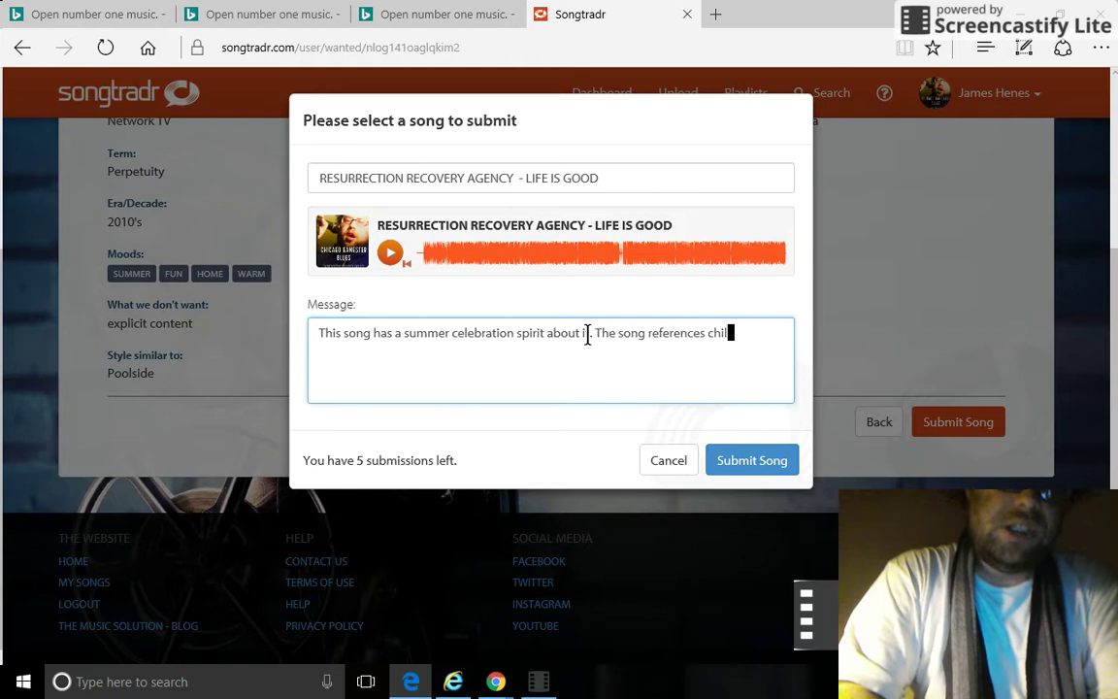
{"action": "type", "text": "dren pl"}
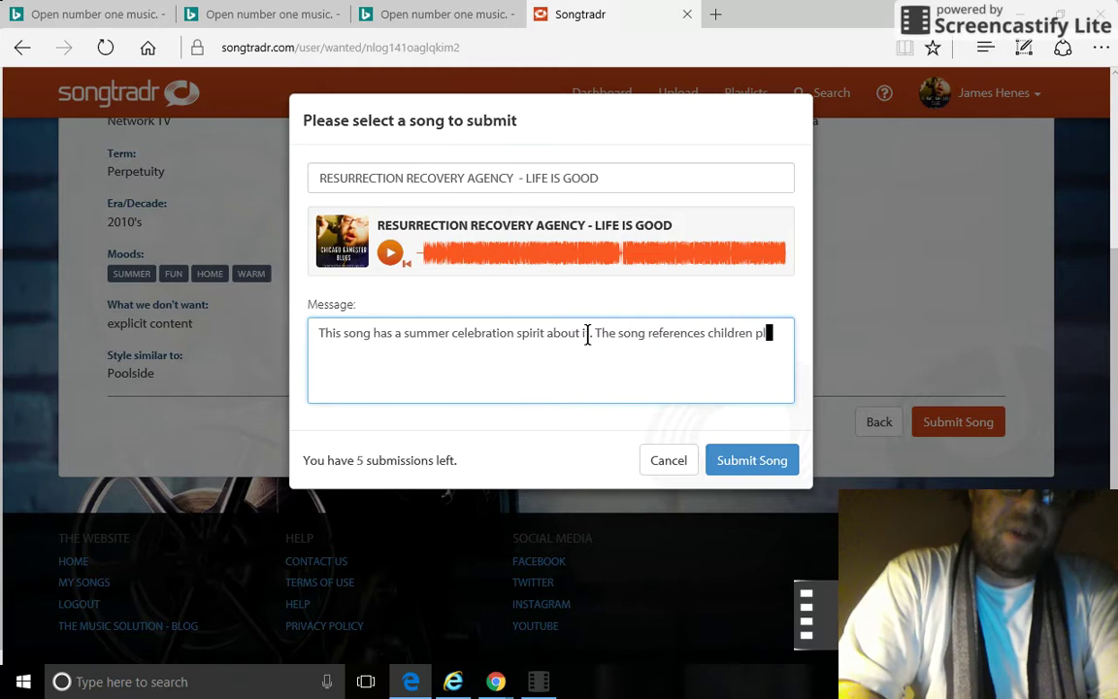
{"action": "type", "text": "aying on "}
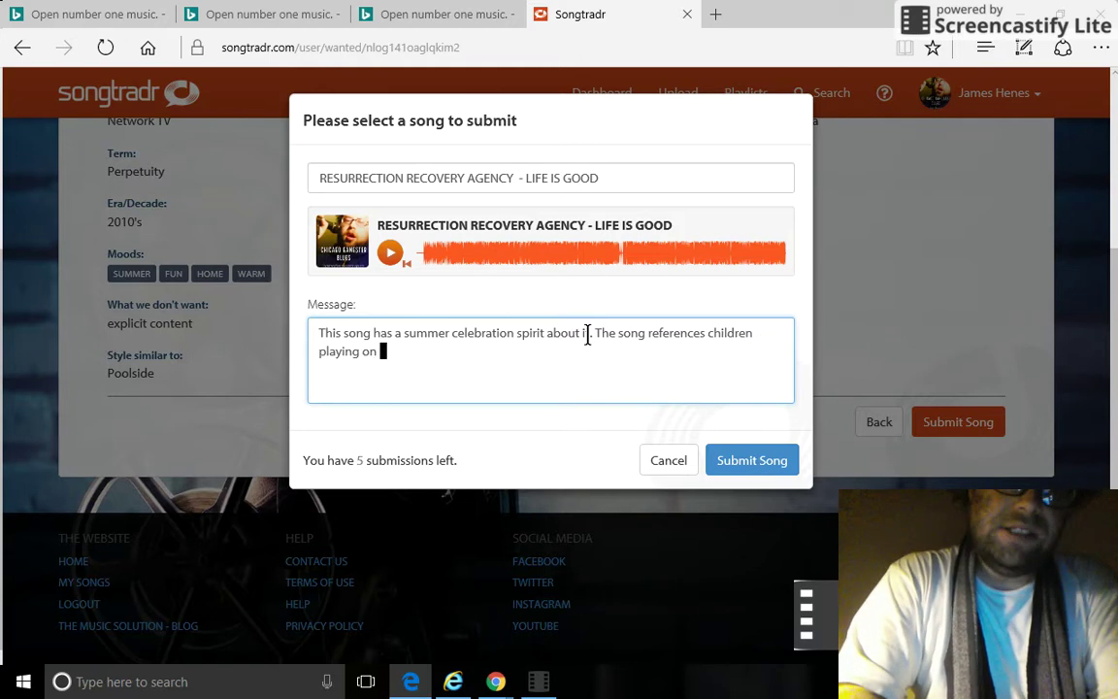
{"action": "type", "text": "slip and "}
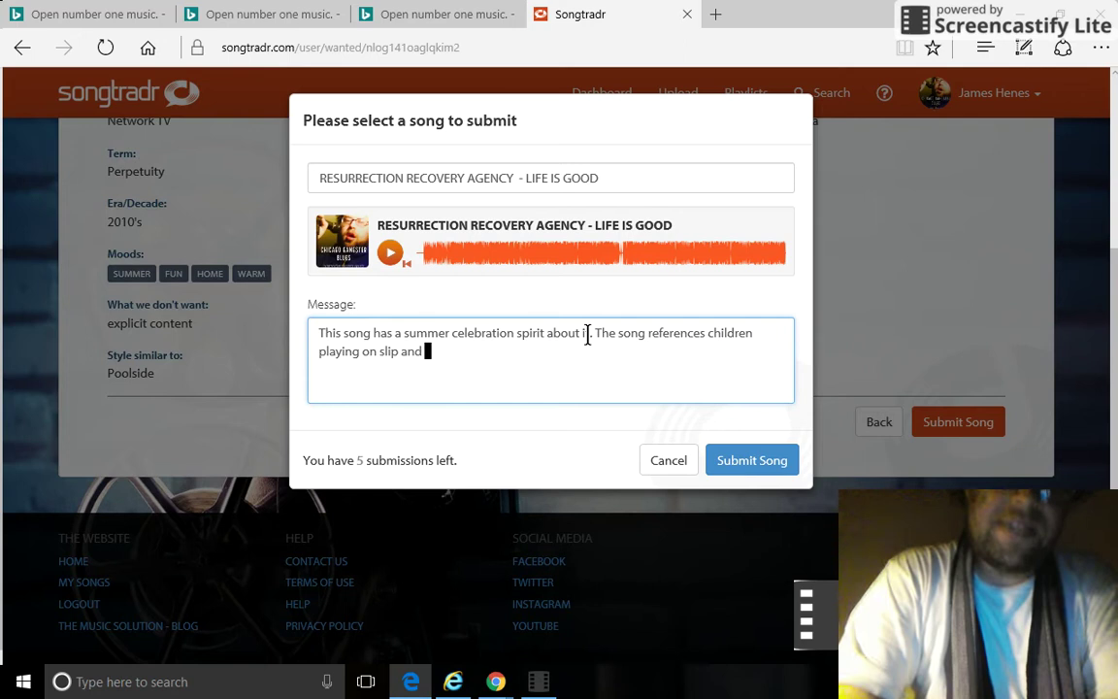
{"action": "type", "text": "slides and "}
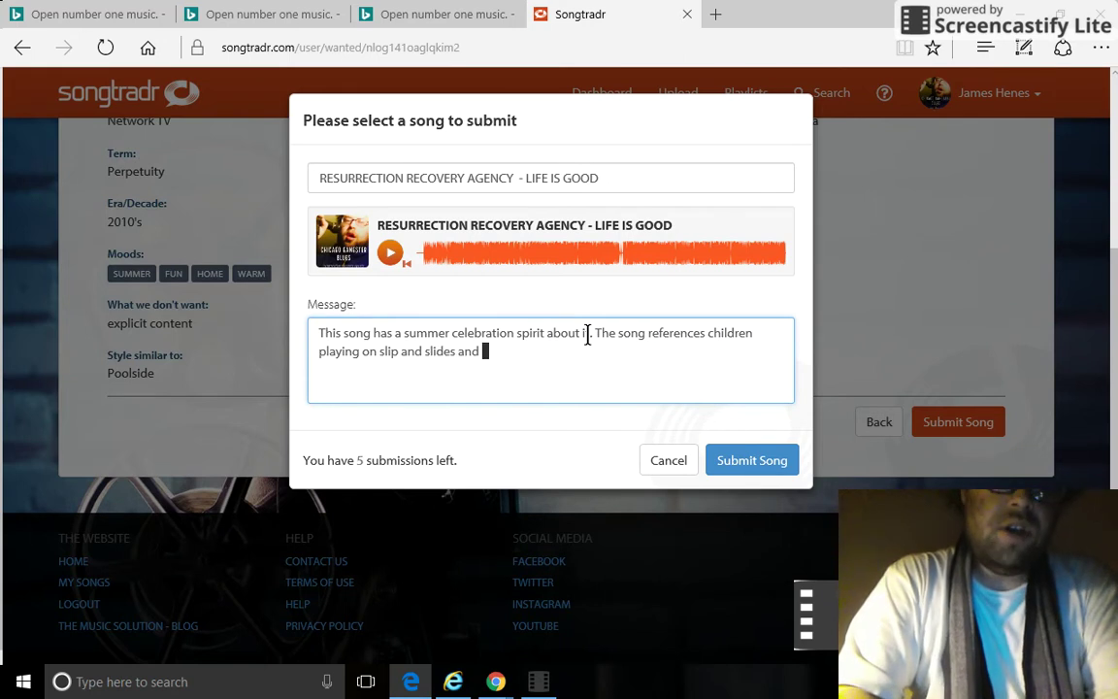
{"action": "type", "text": "ghost in"}
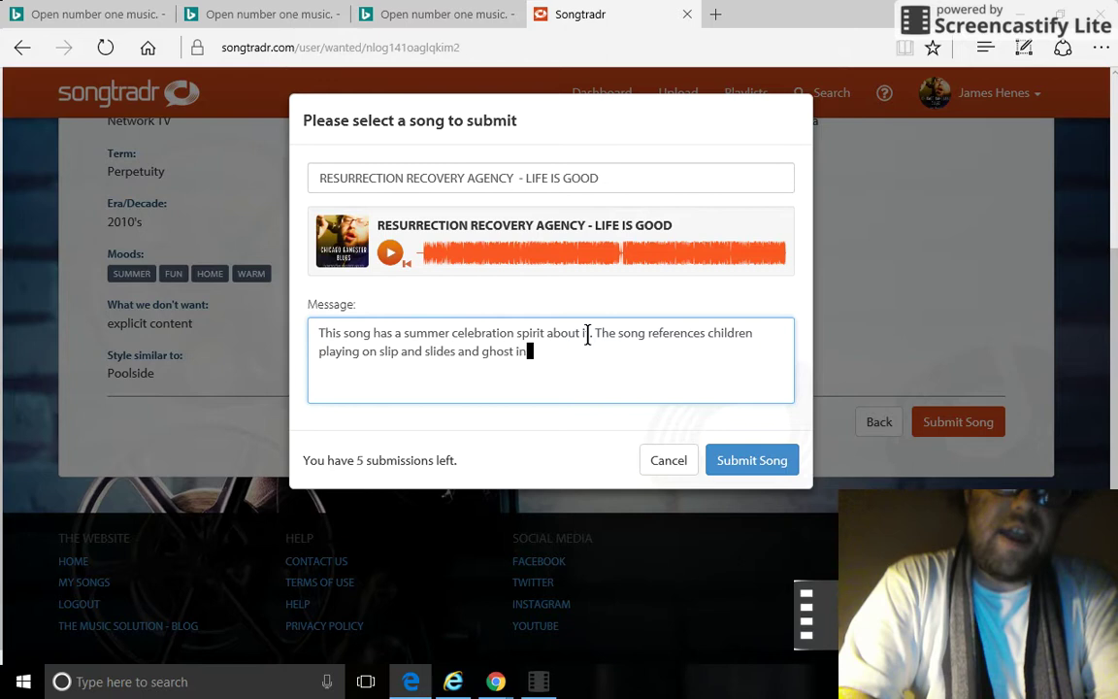
{"action": "type", "text": " the gra"}
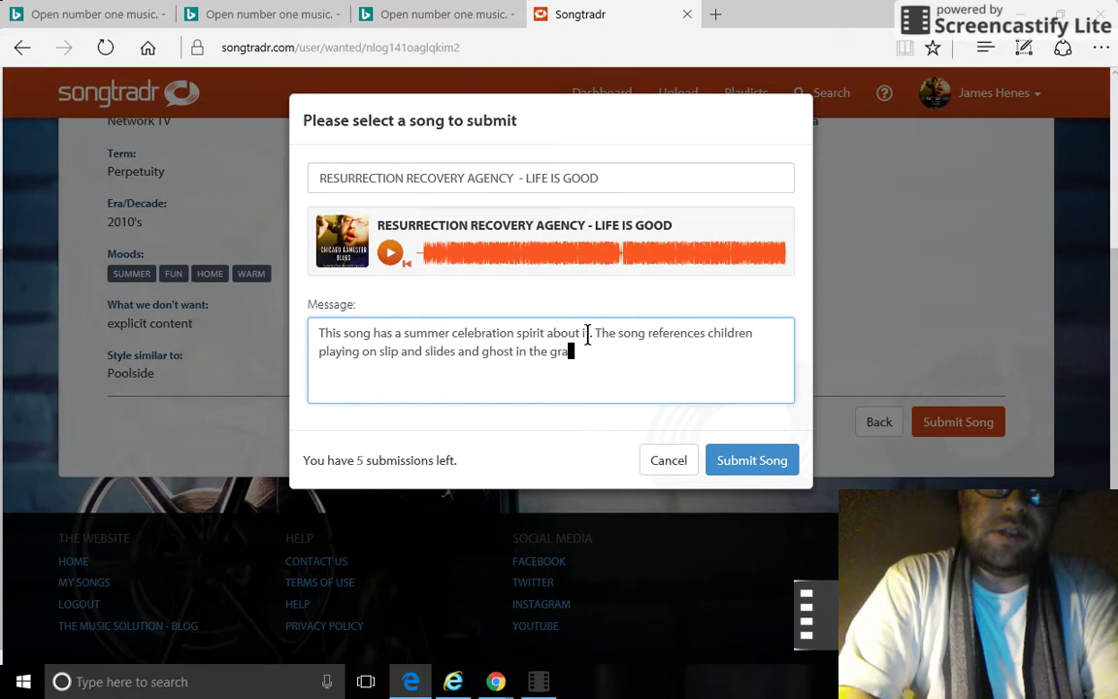
{"action": "type", "text": "ve"}
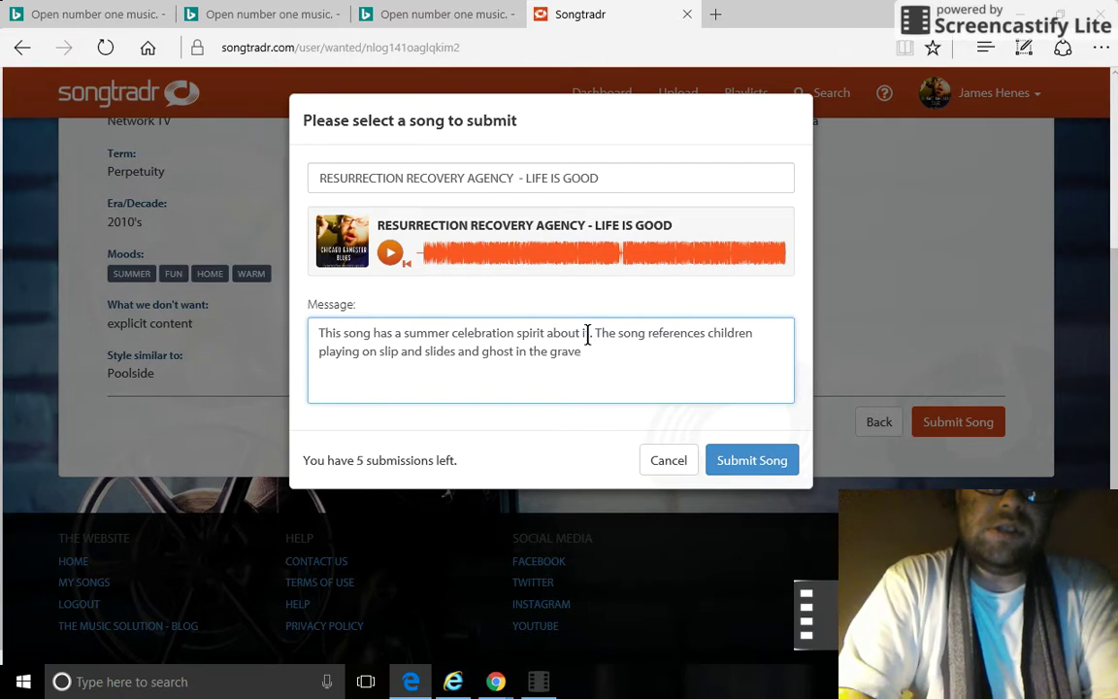
{"action": "type", "text": "yard"}
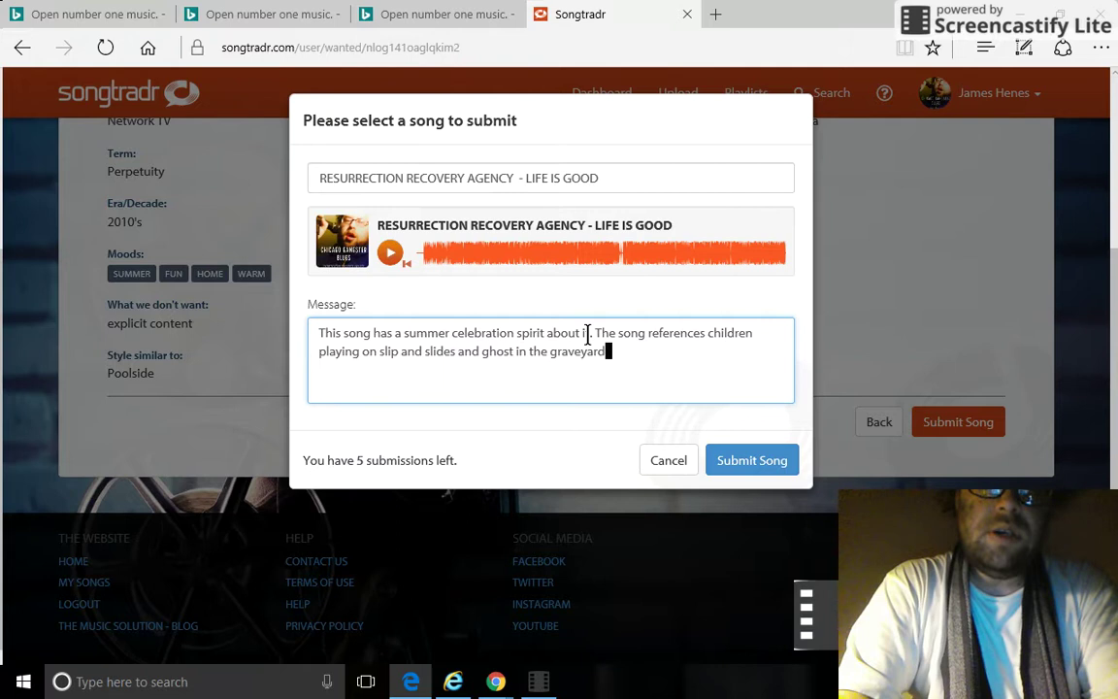
{"action": "type", "text": " as "}
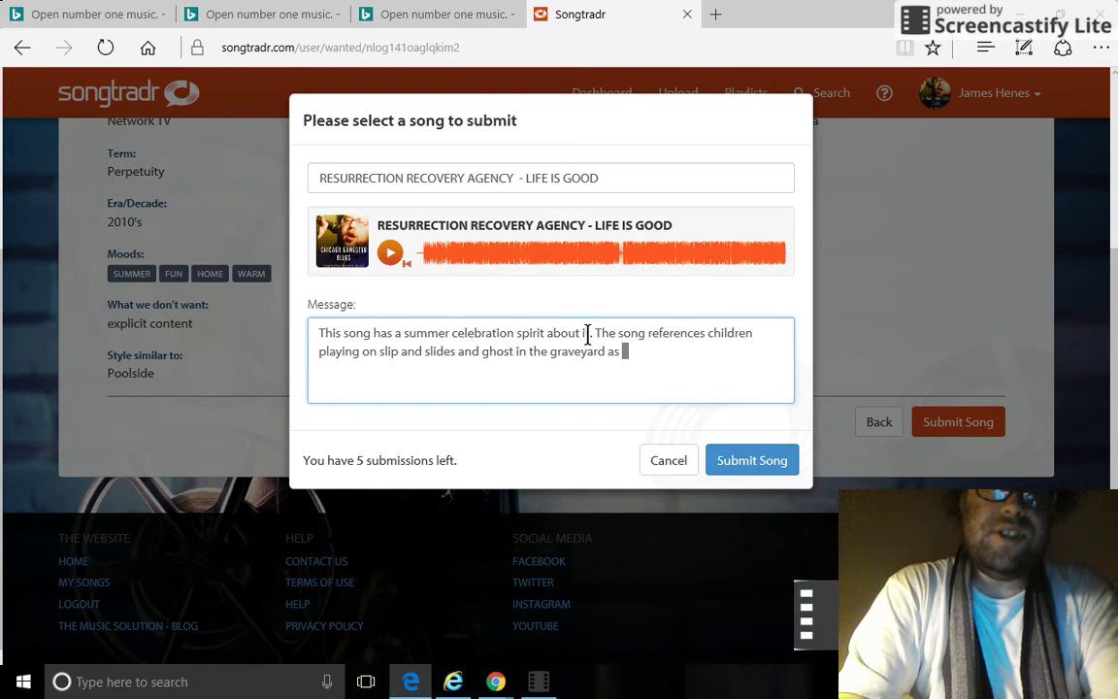
{"action": "type", "text": "the ss"}
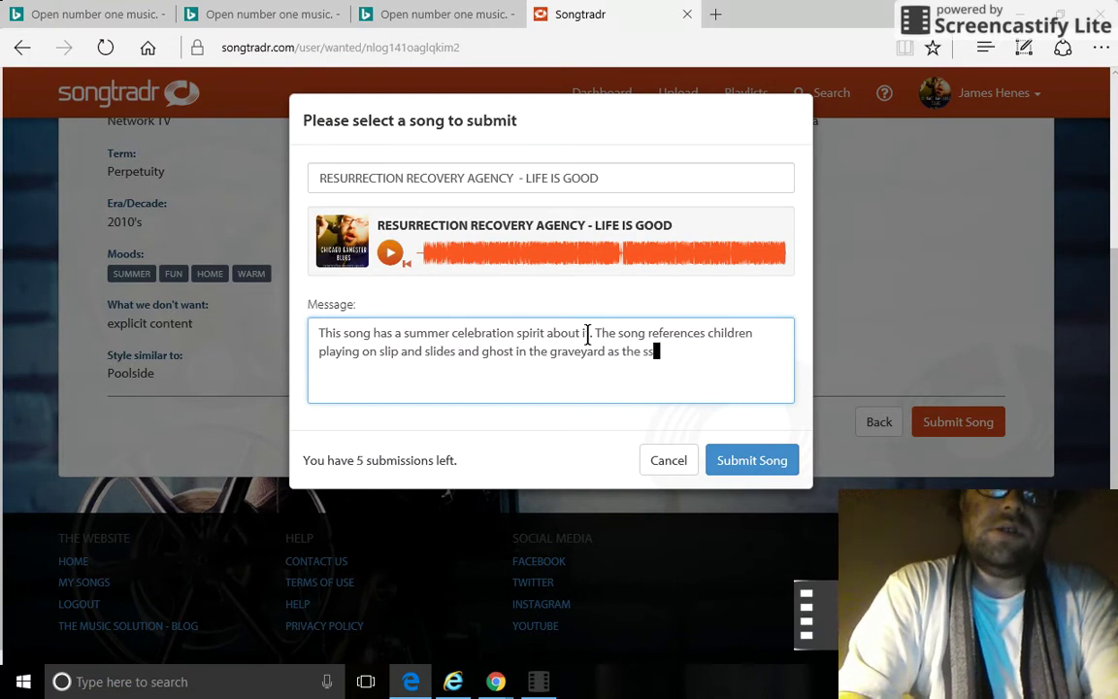
- Fix the stray letter and finish the sentence with '…sun goes down in the warm summer breeze.'
{"action": "key", "text": "BackSpace"}
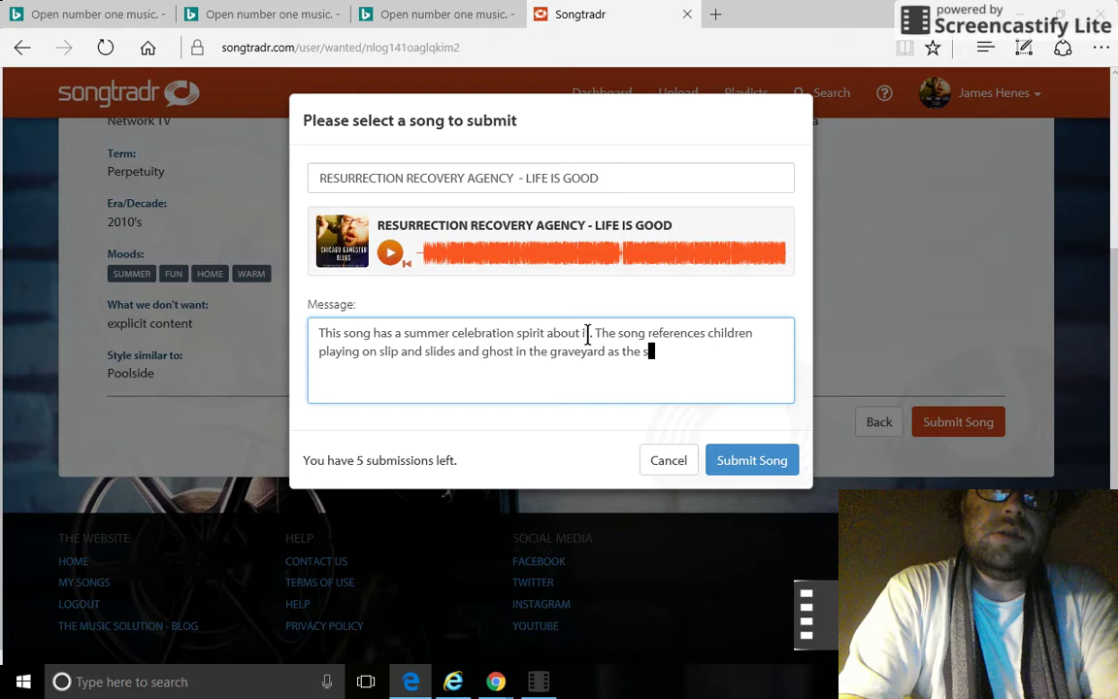
{"action": "type", "text": "un "}
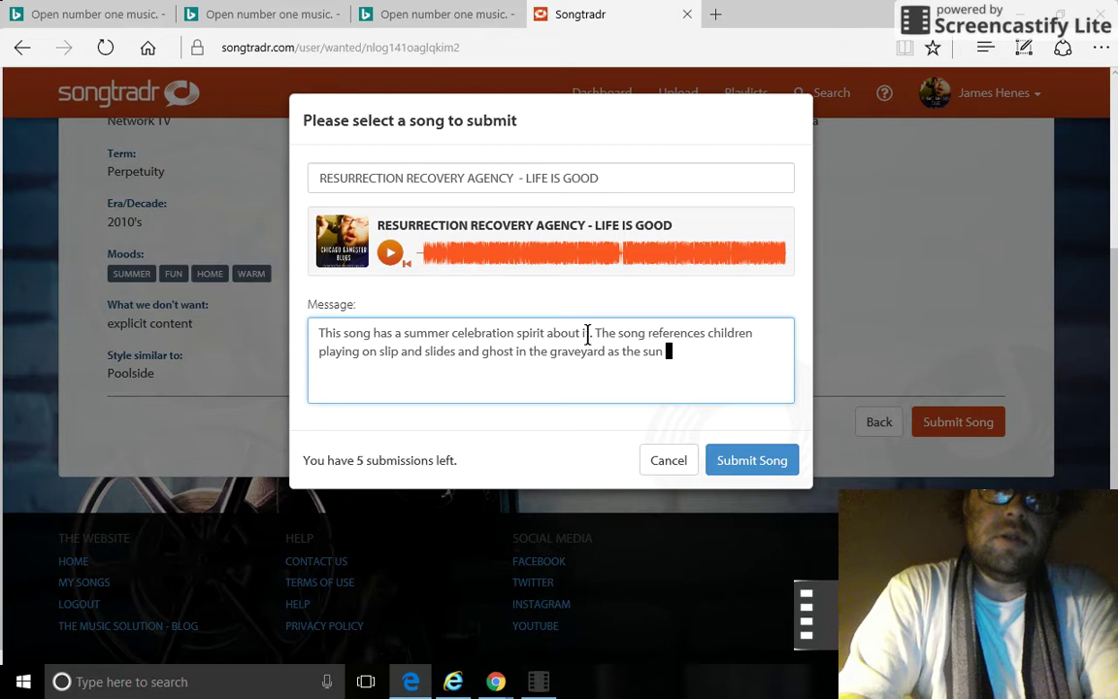
{"action": "type", "text": "goes "}
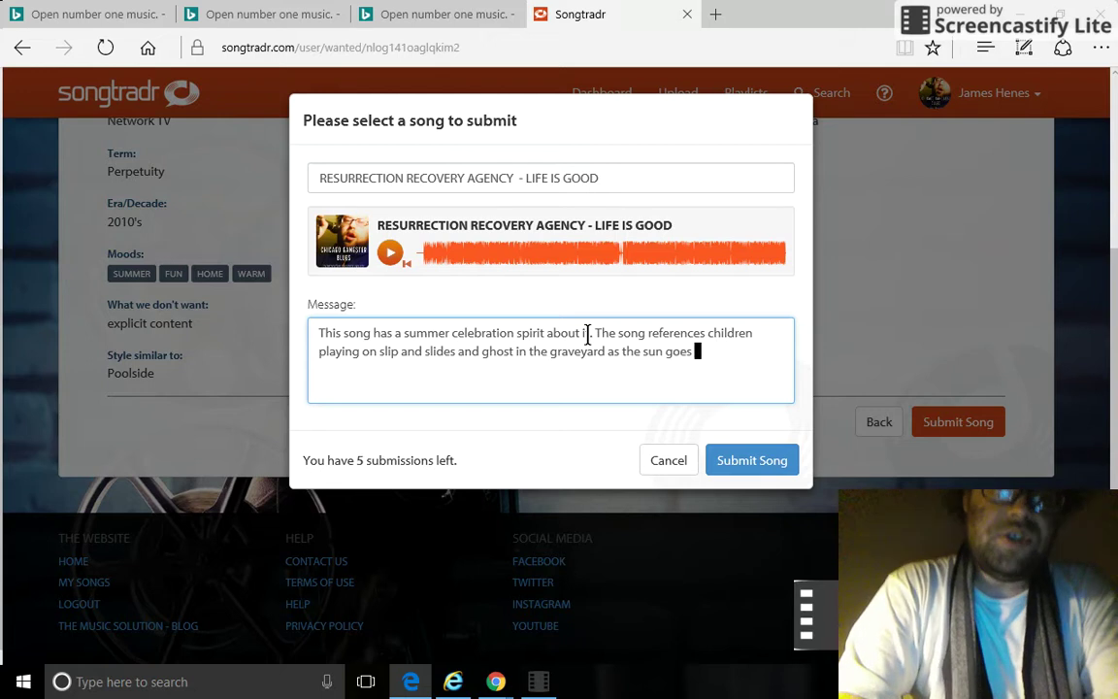
{"action": "type", "text": "down"}
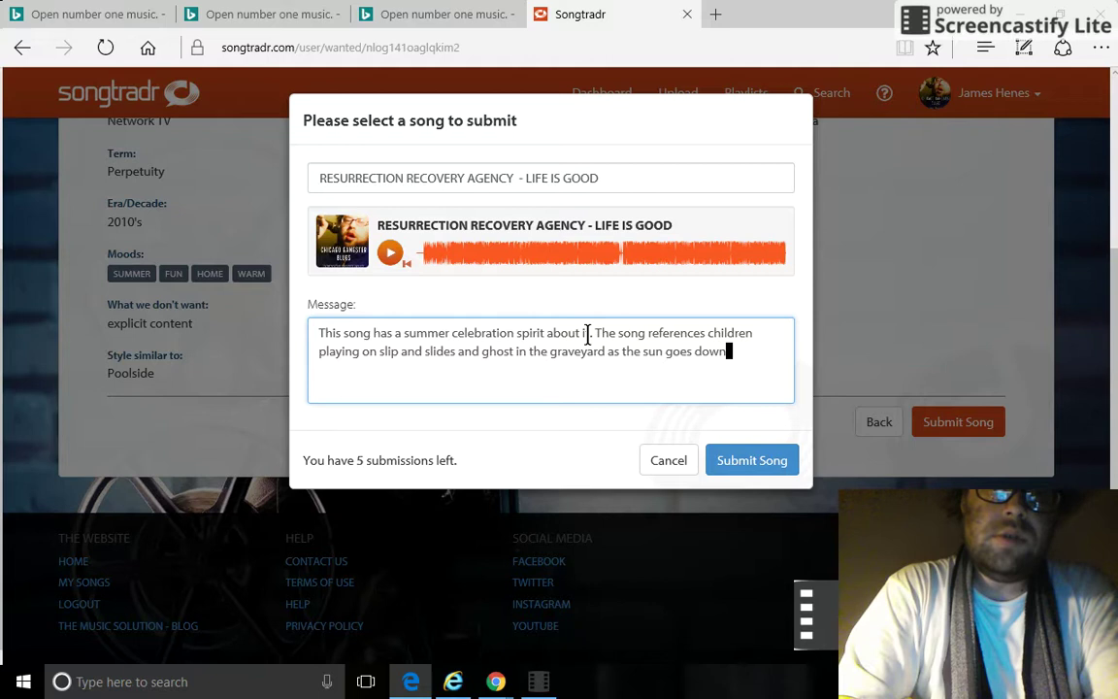
{"action": "type", "text": " in the "}
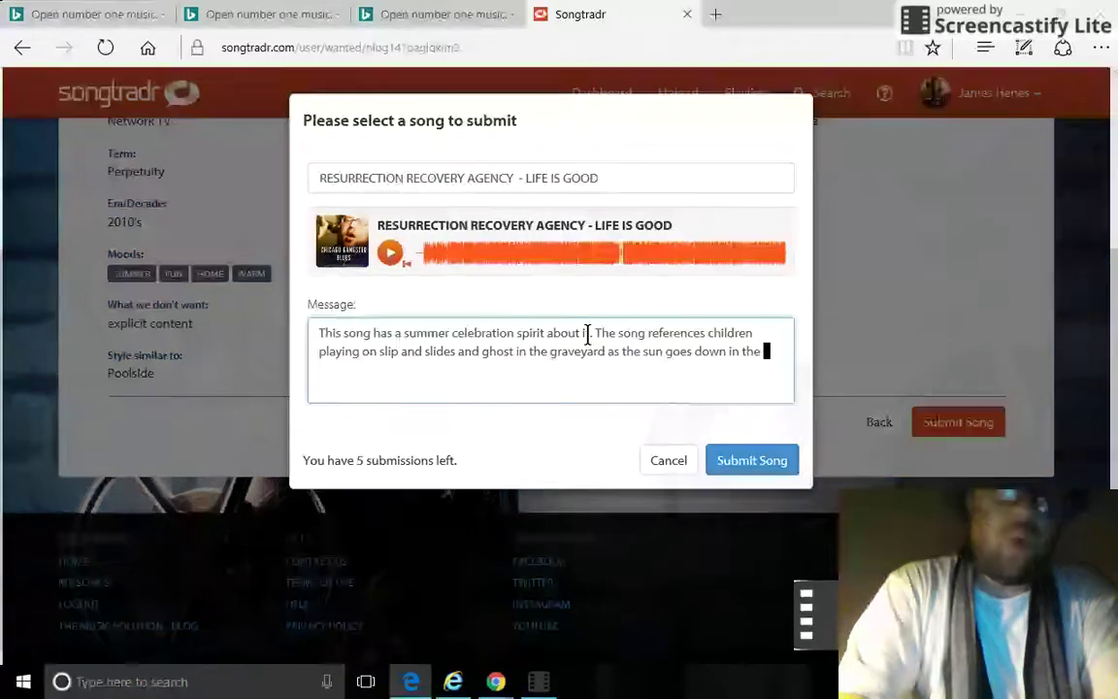
{"action": "type", "text": "warm "}
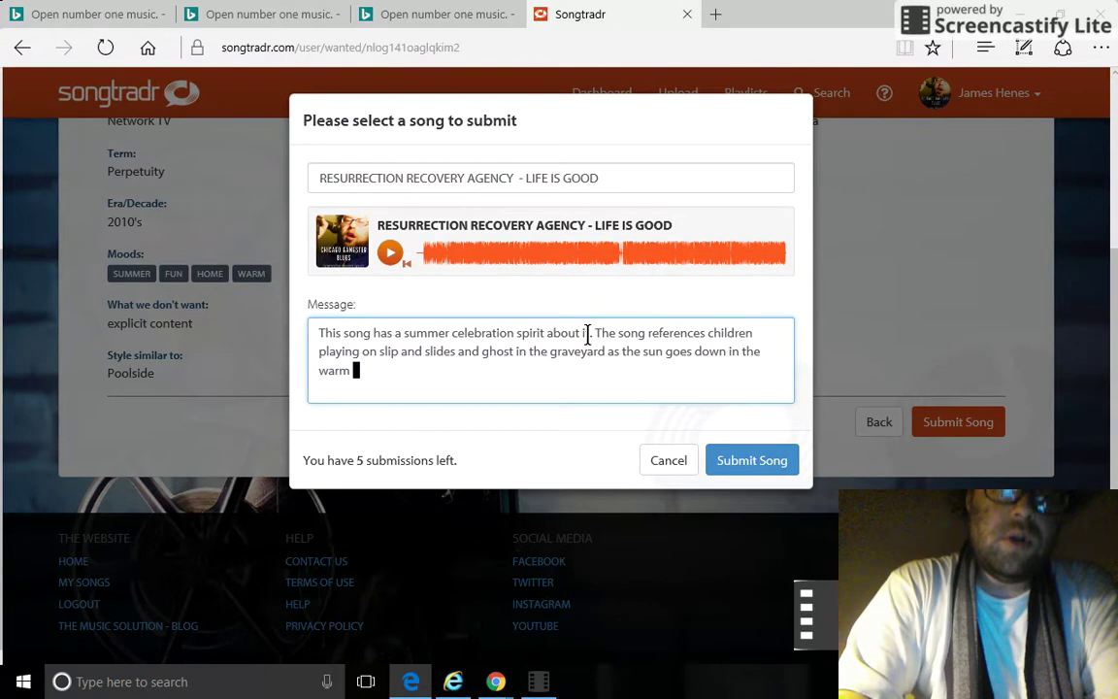
{"action": "type", "text": "summer br"}
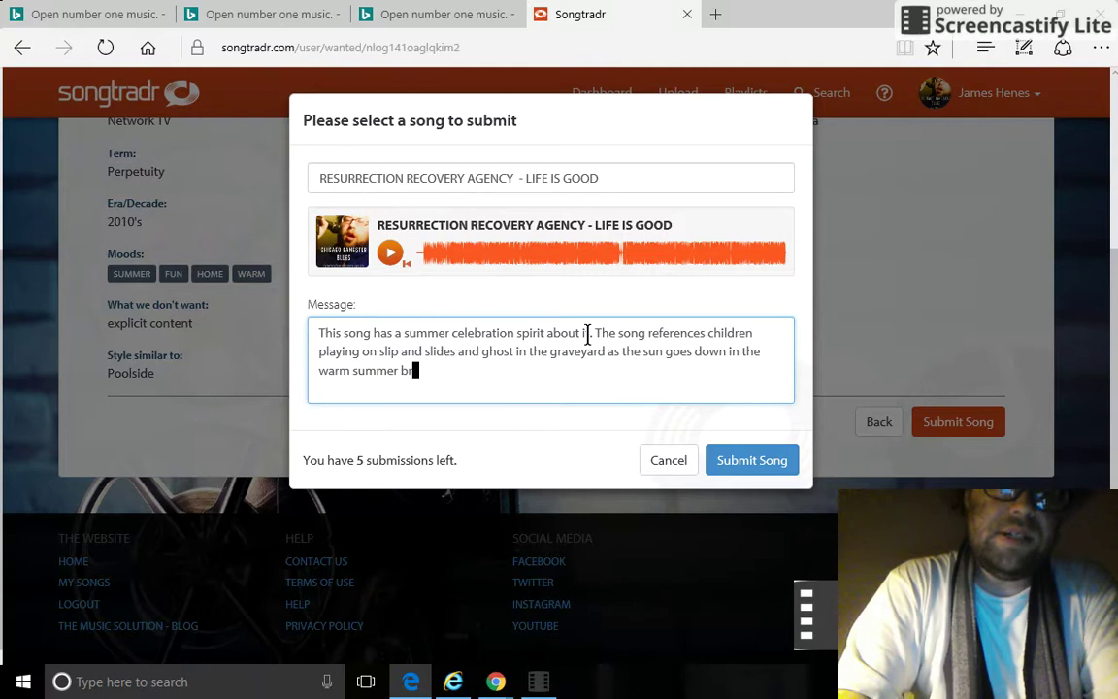
{"action": "type", "text": "eeze"}
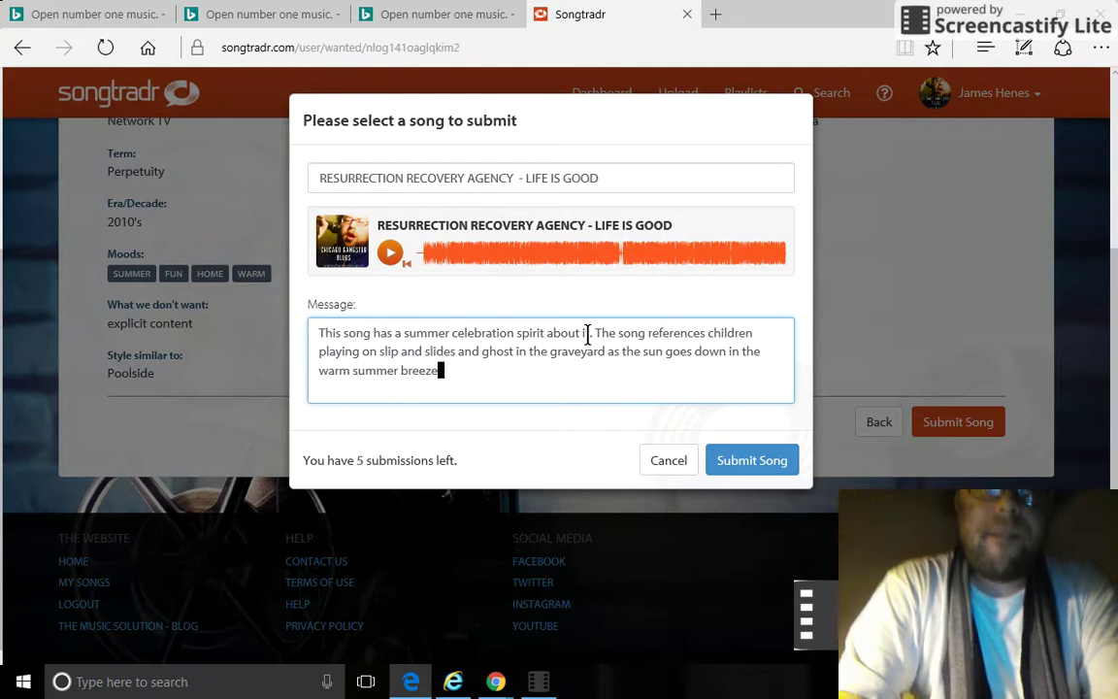
{"action": "type", "text": "."}
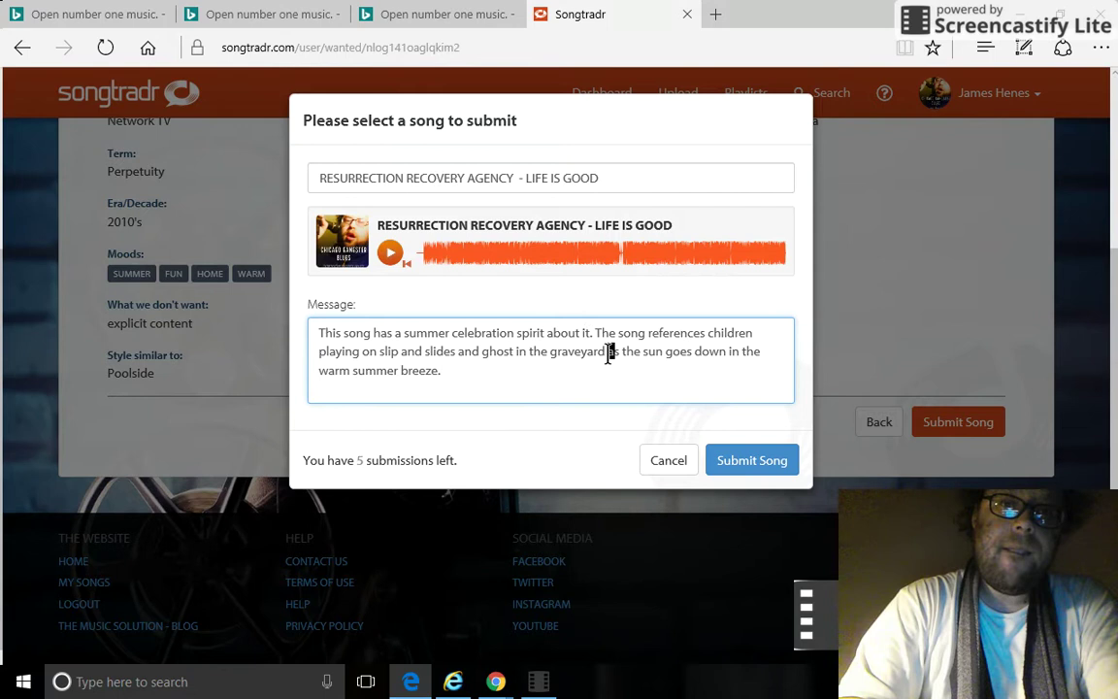
- Quote the phrase 'as the sun goes down in the warm summer breeze.' and begin the library invitation
{"action": "left_click", "coordinate": [605, 354]}
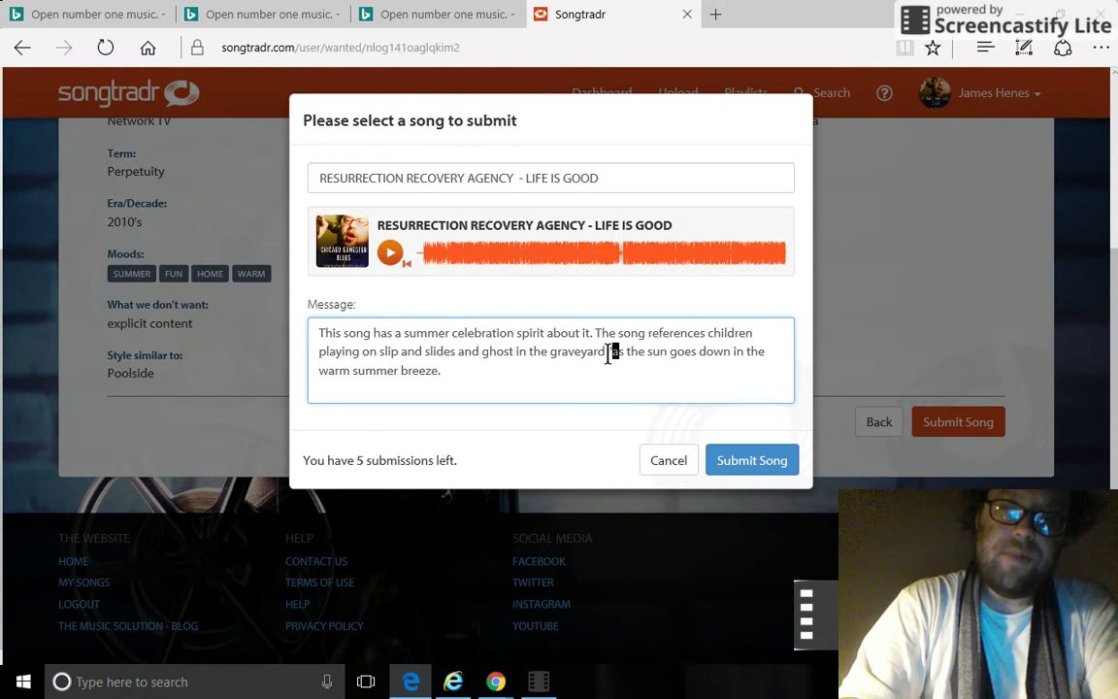
{"action": "type", "text": "\""}
{"action": "key", "text": "shift+Right"}
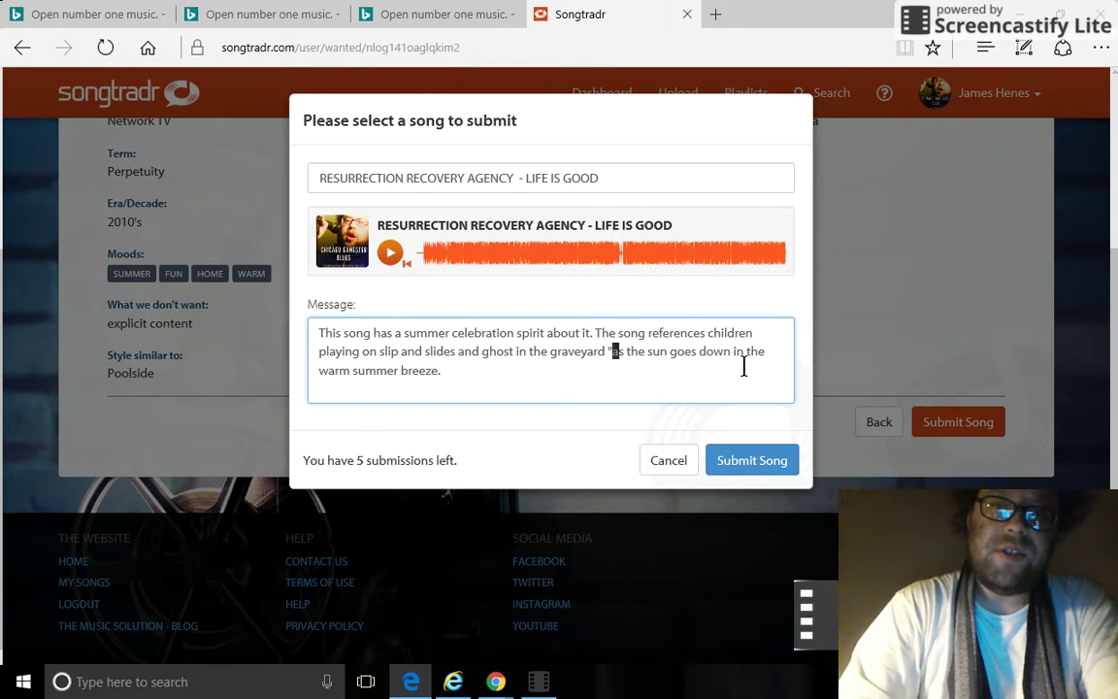
{"action": "left_click", "coordinate": [441, 371]}
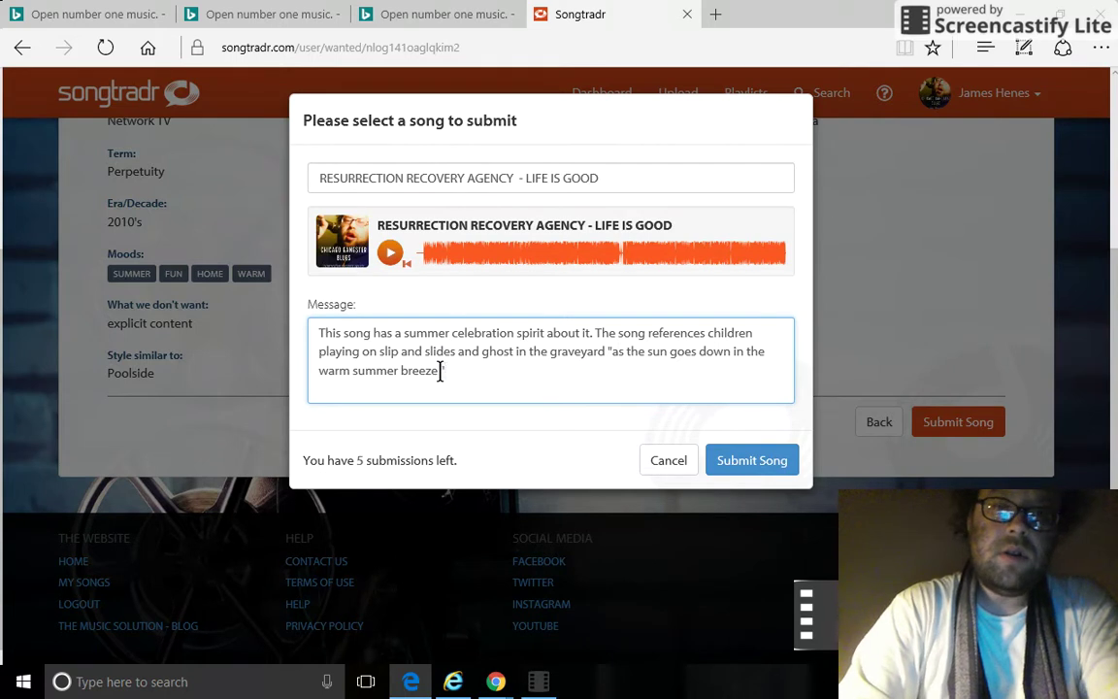
{"action": "type", "text": "\""}
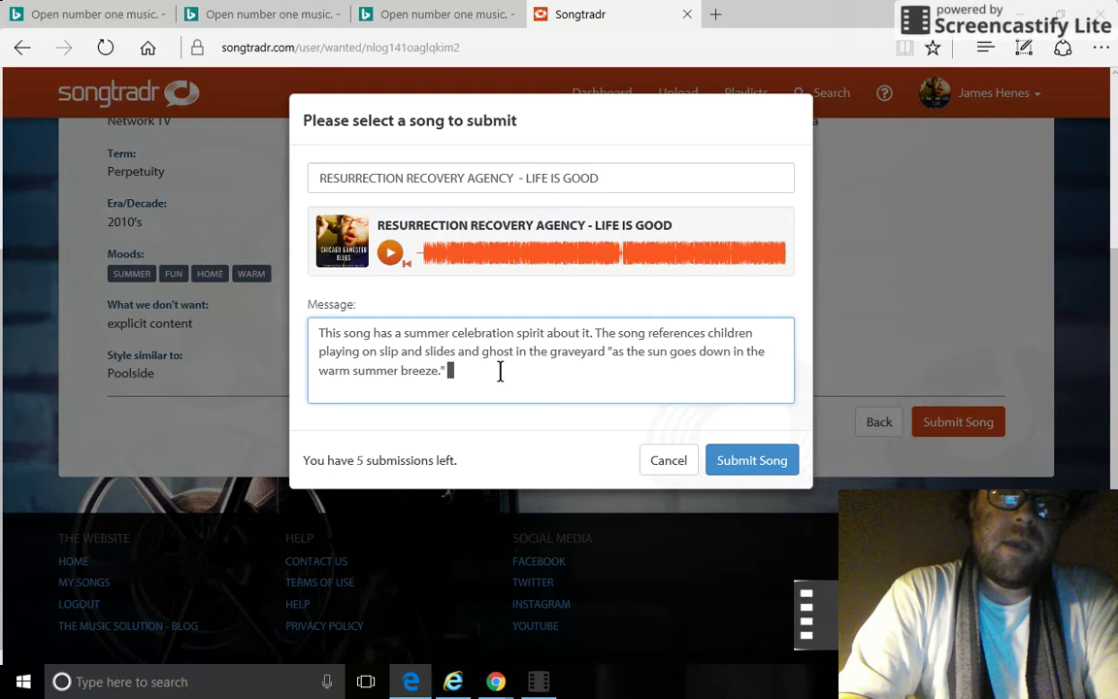
{"action": "type", "text": " Be sure"}
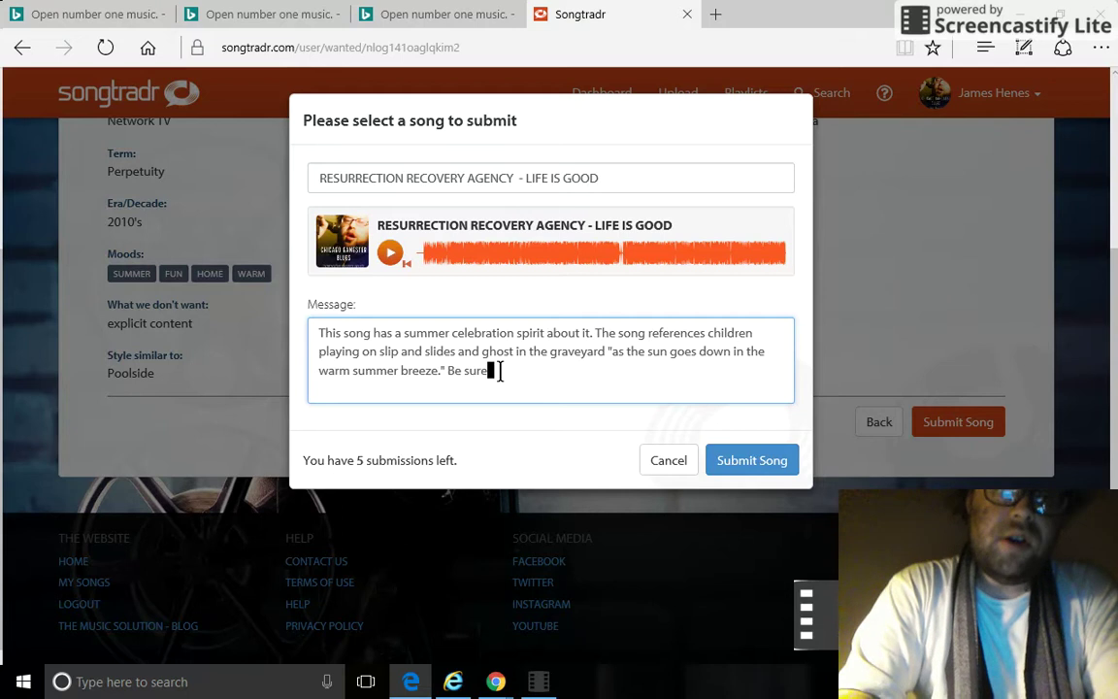
{"action": "type", "text": " to che"}
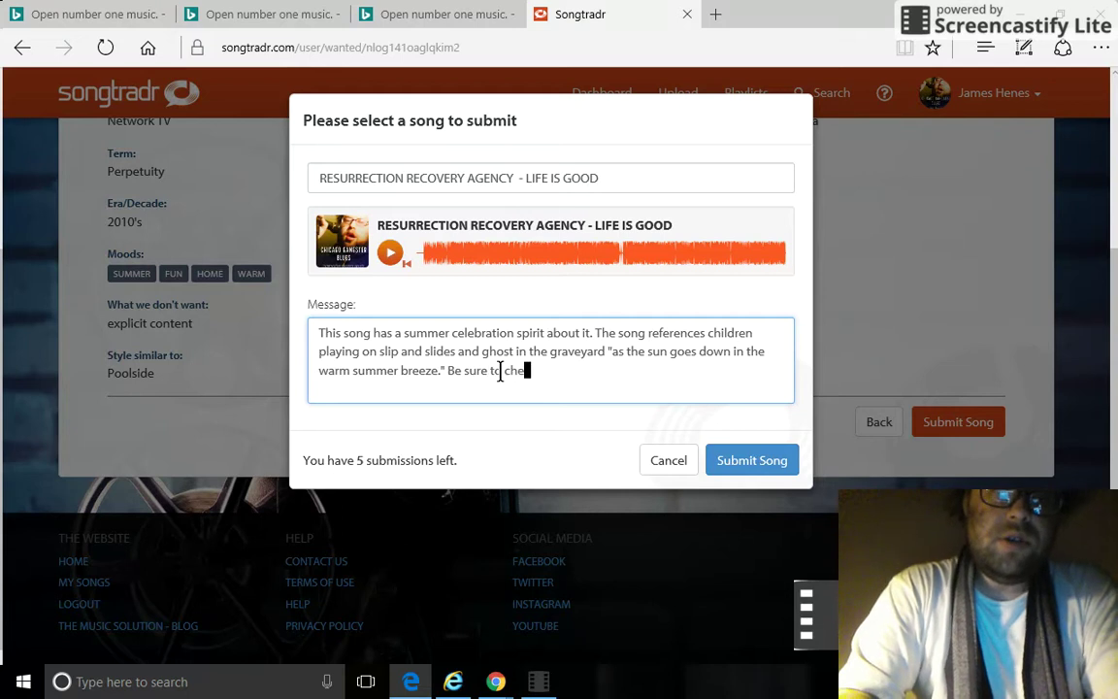
{"action": "type", "text": "ck out o"}
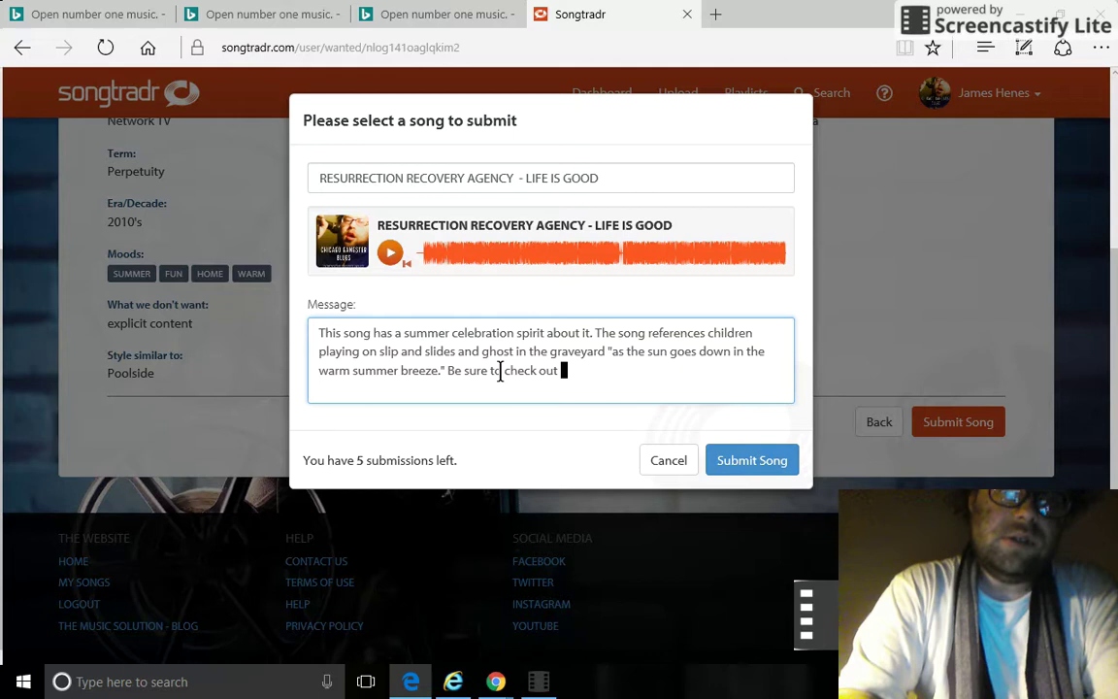
{"action": "type", "text": "ur en"}
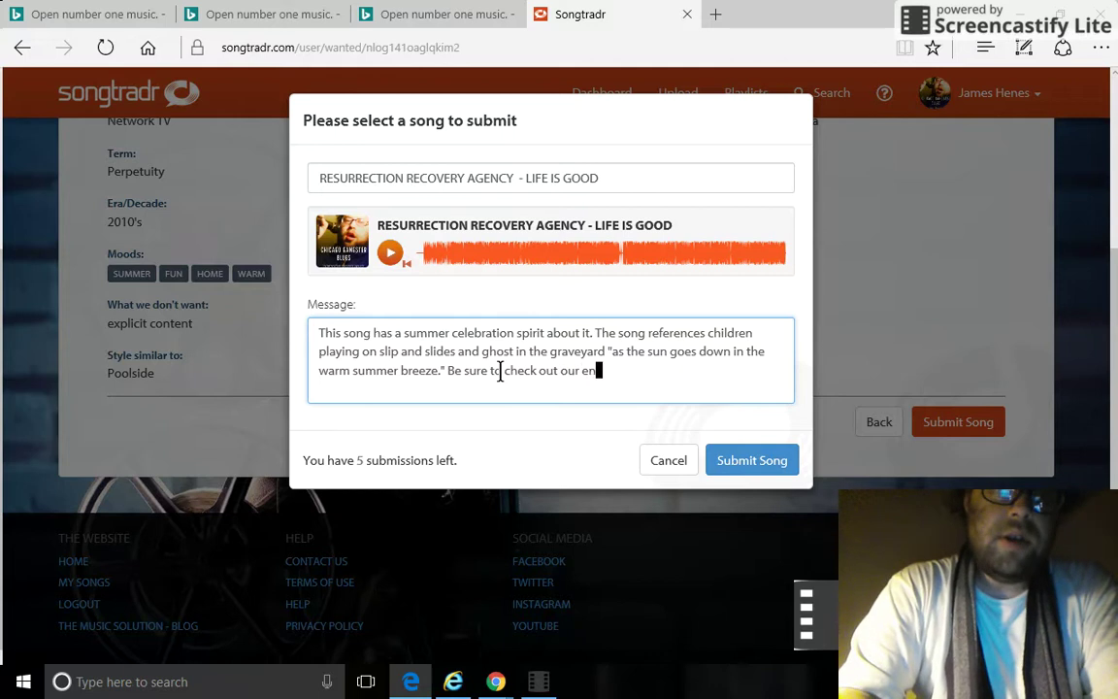
{"action": "type", "text": "tire "}
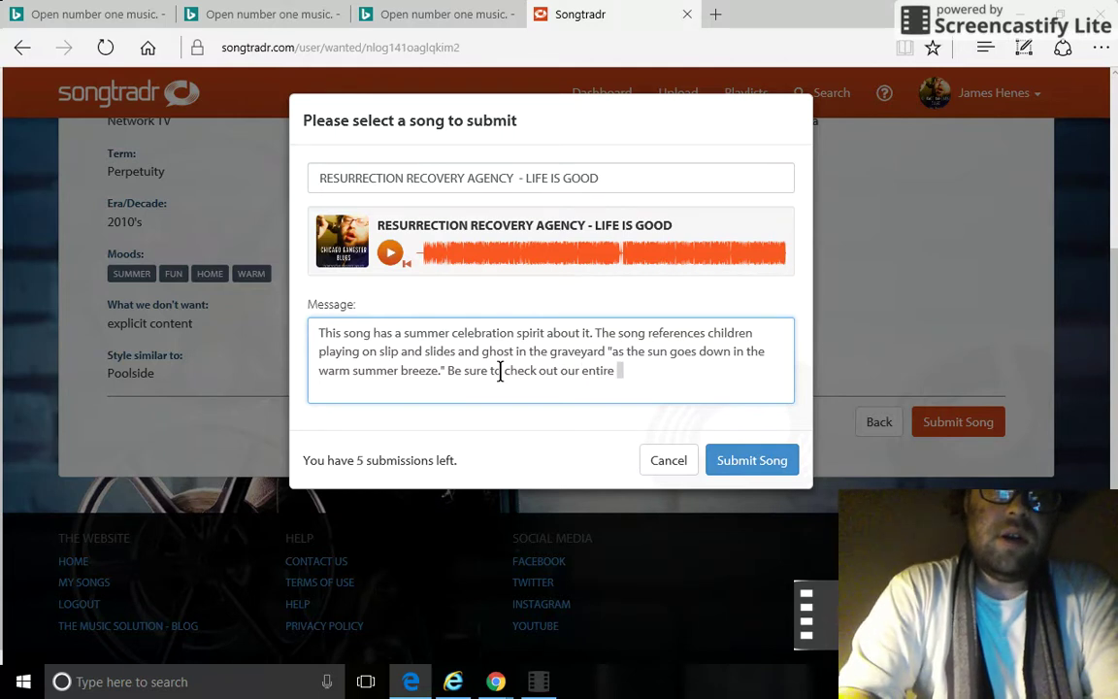
{"action": "type", "text": "l"}
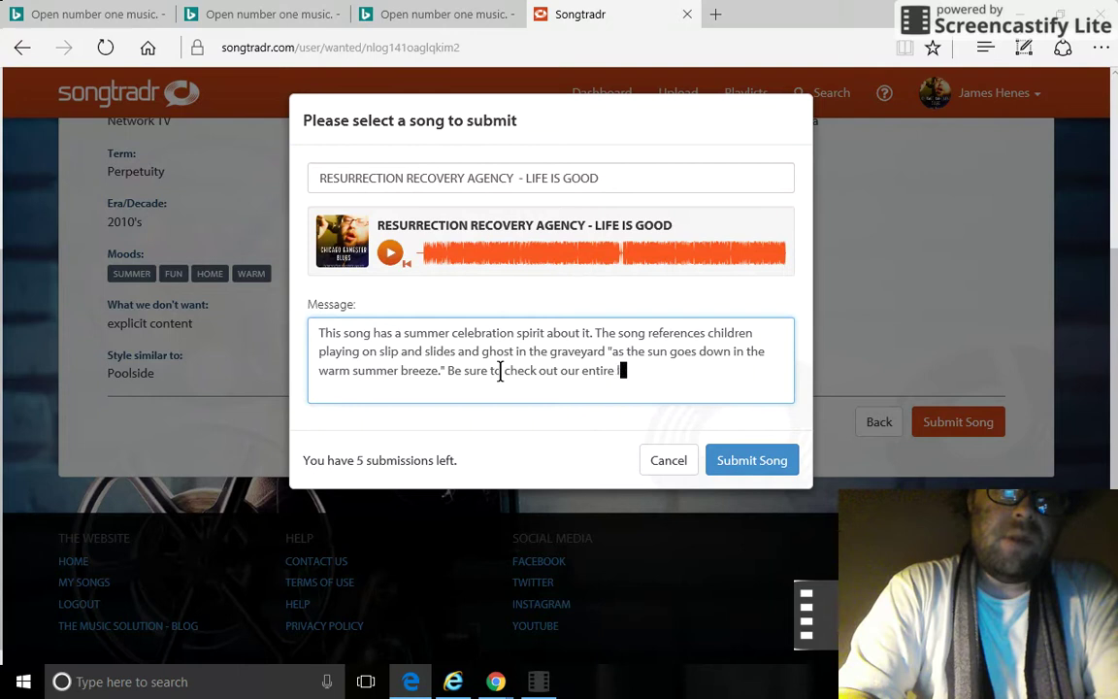
{"action": "type", "text": "ibrary "}
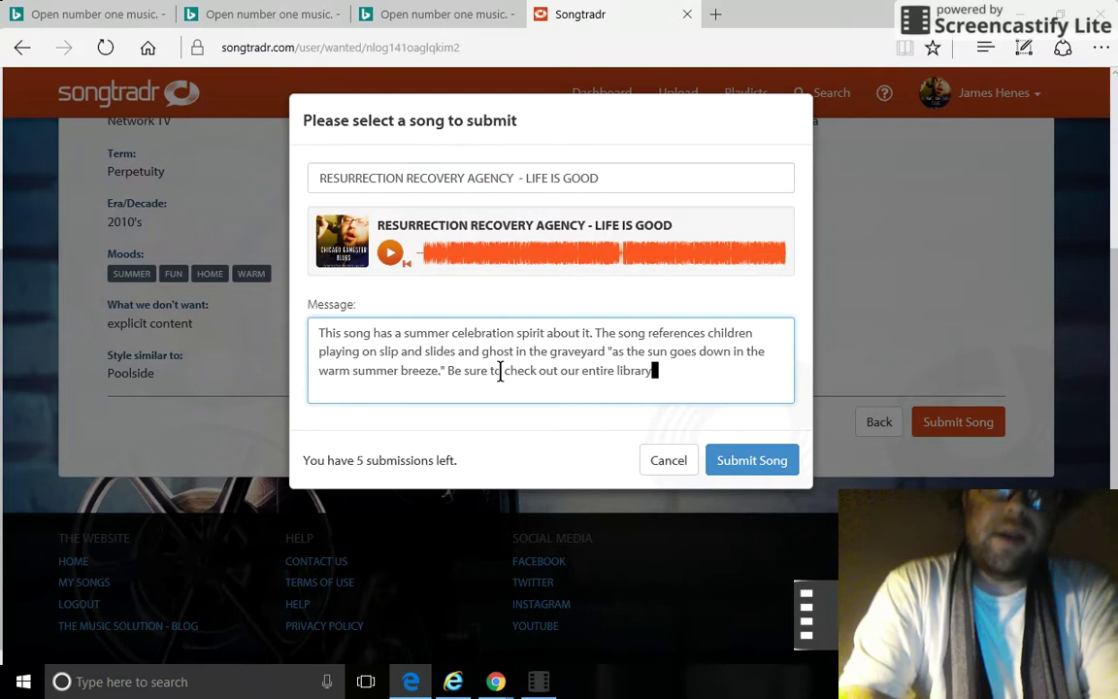
{"action": "type", "text": "of orig"}
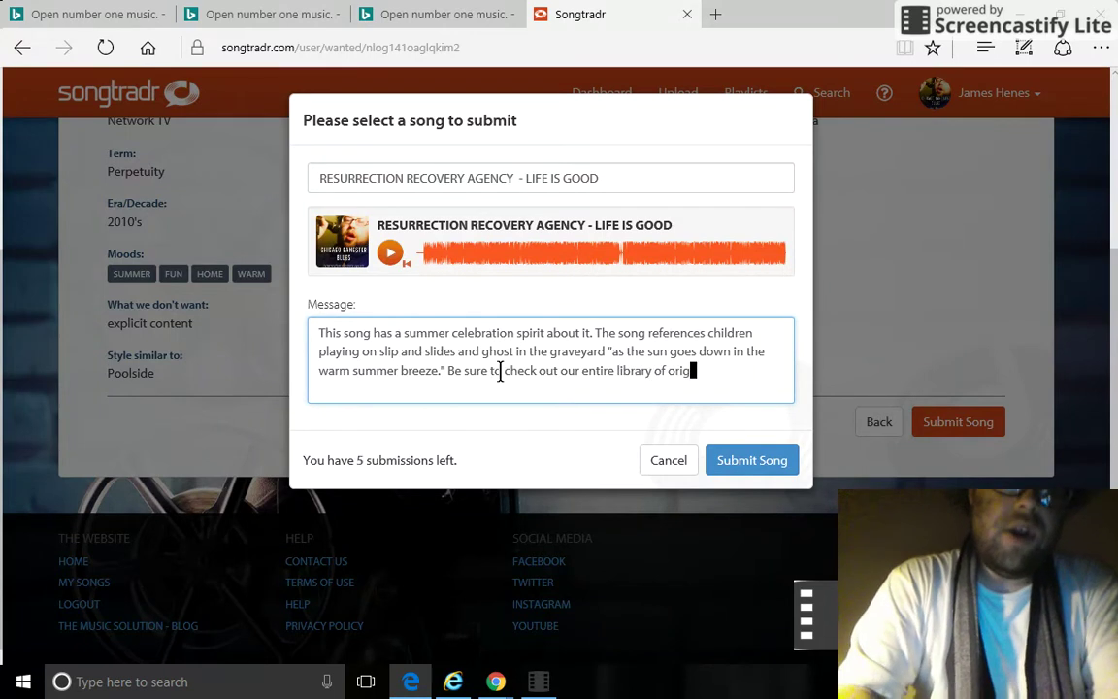
{"action": "type", "text": "inal coon"}
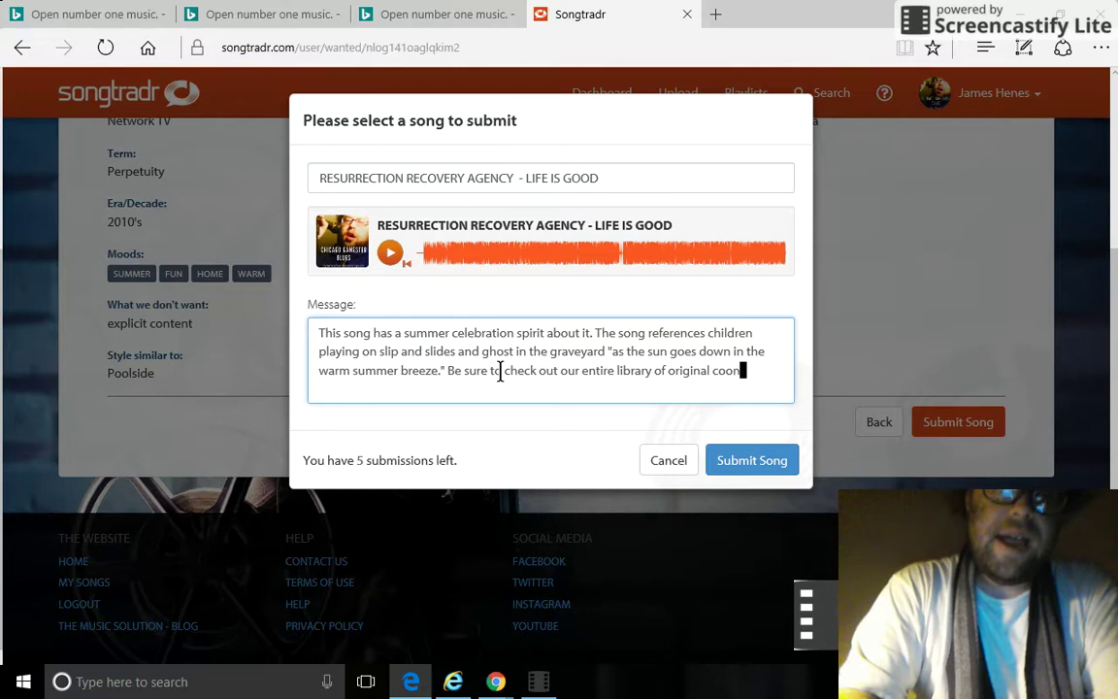
{"action": "key", "text": "BackSpace"}
{"action": "key", "text": "BackSpace"}
{"action": "type", "text": "ntent we"}
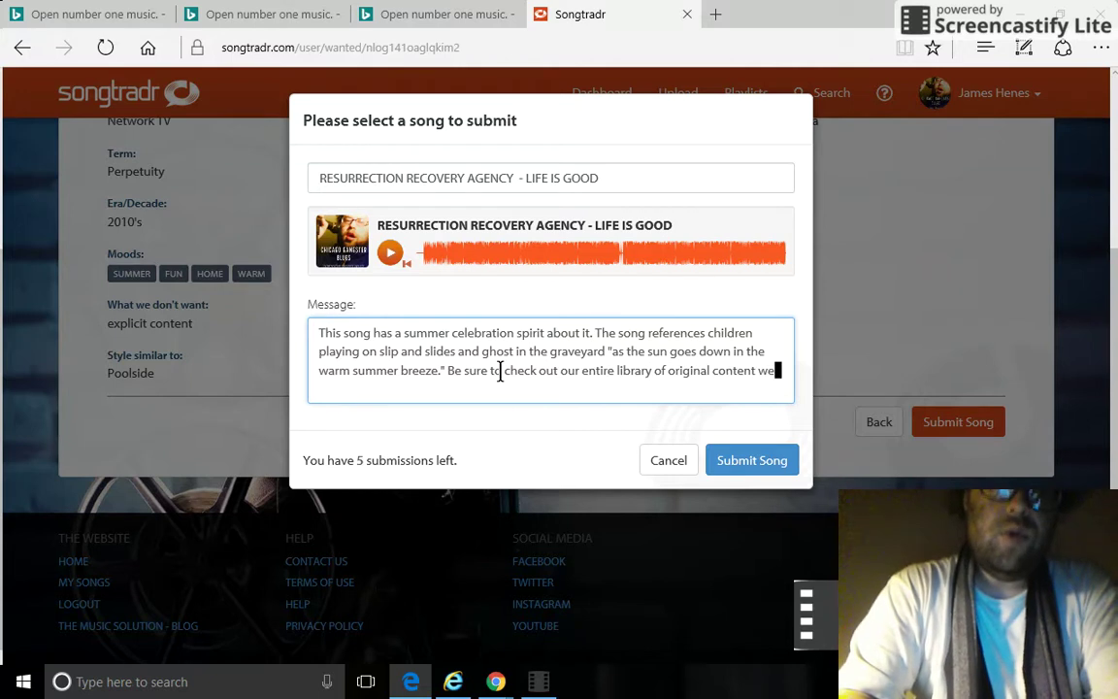
{"action": "type", "text": " have "}
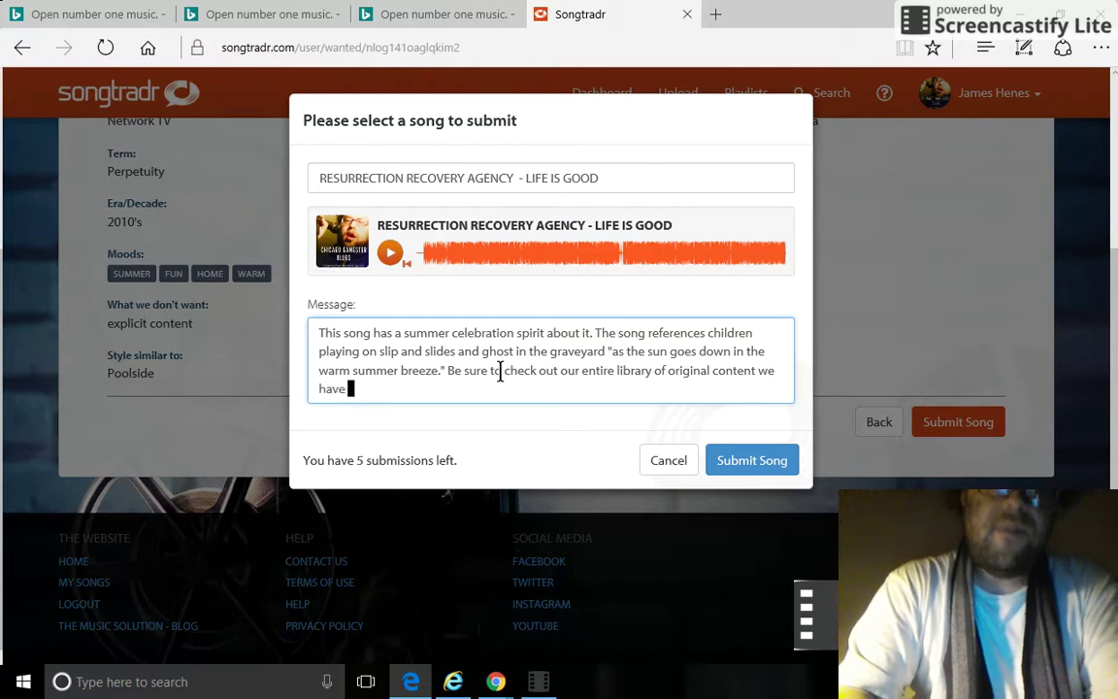
{"action": "type", "text": "been rec"}
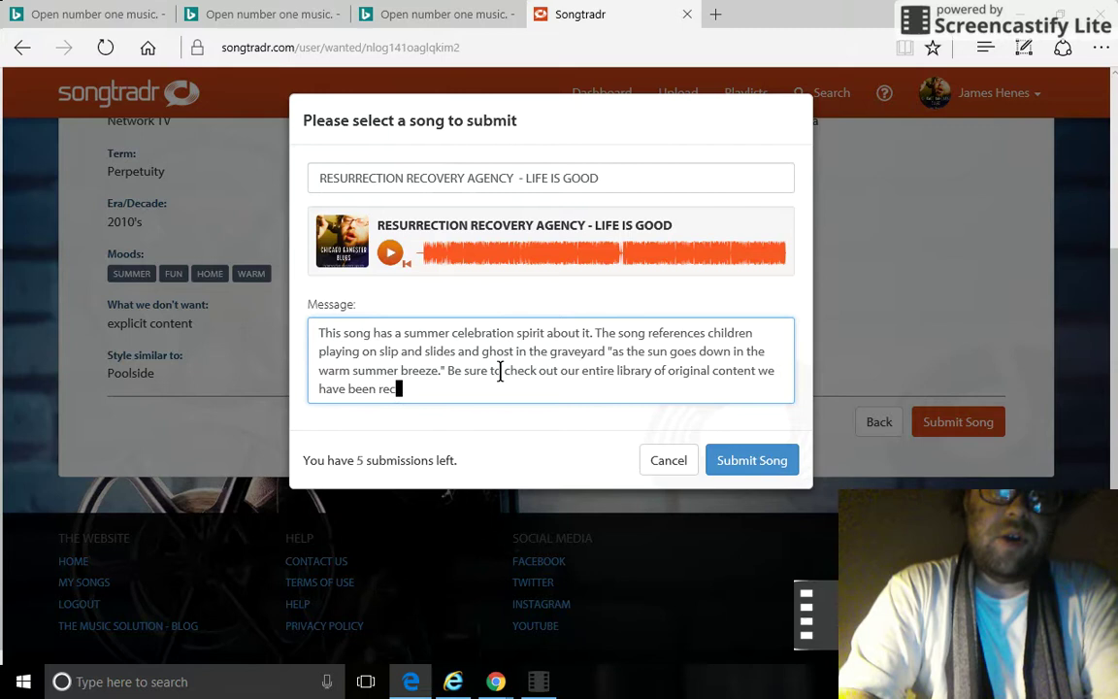
{"action": "type", "text": "ording fo"}
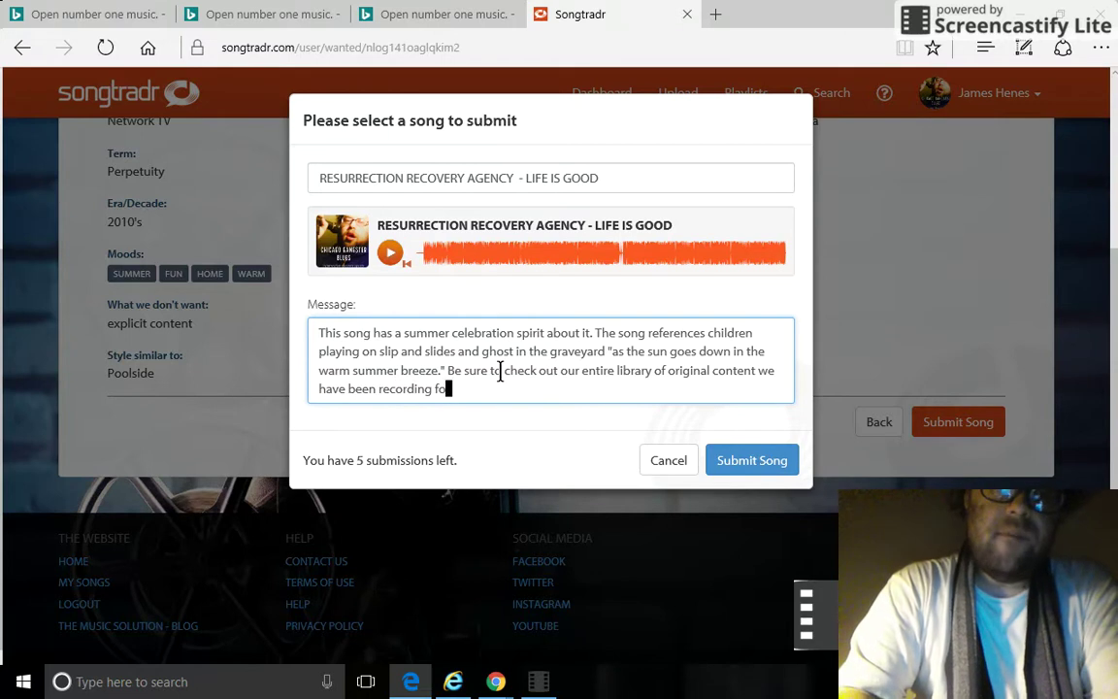
{"action": "type", "text": "r ten"}
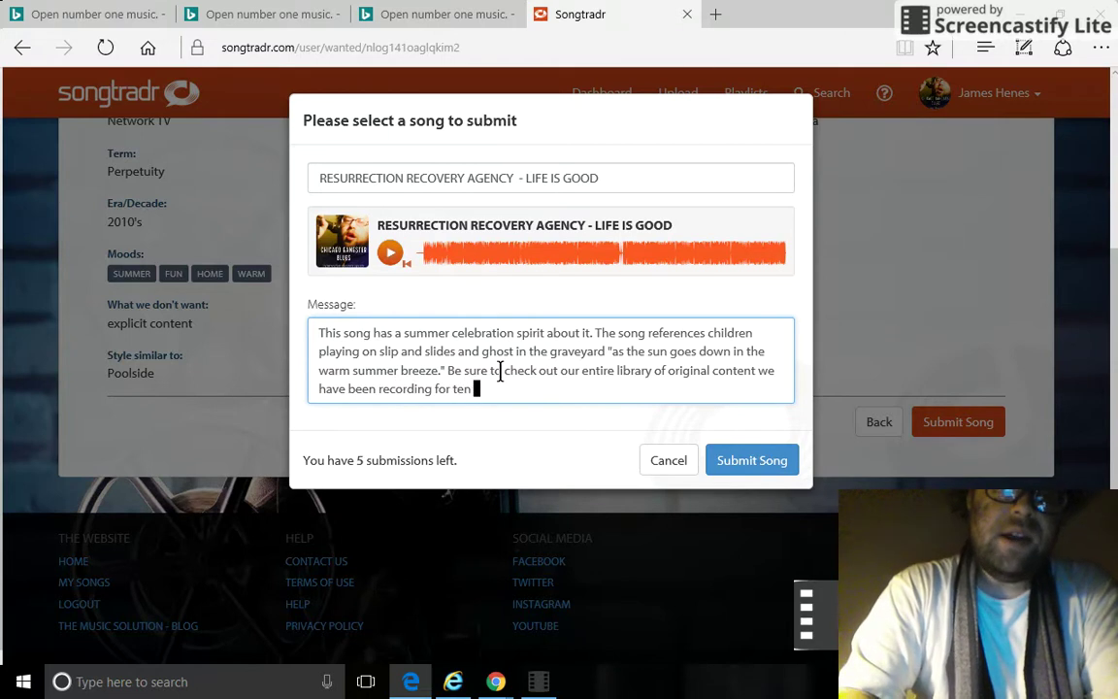
{"action": "type", "text": " years now"}
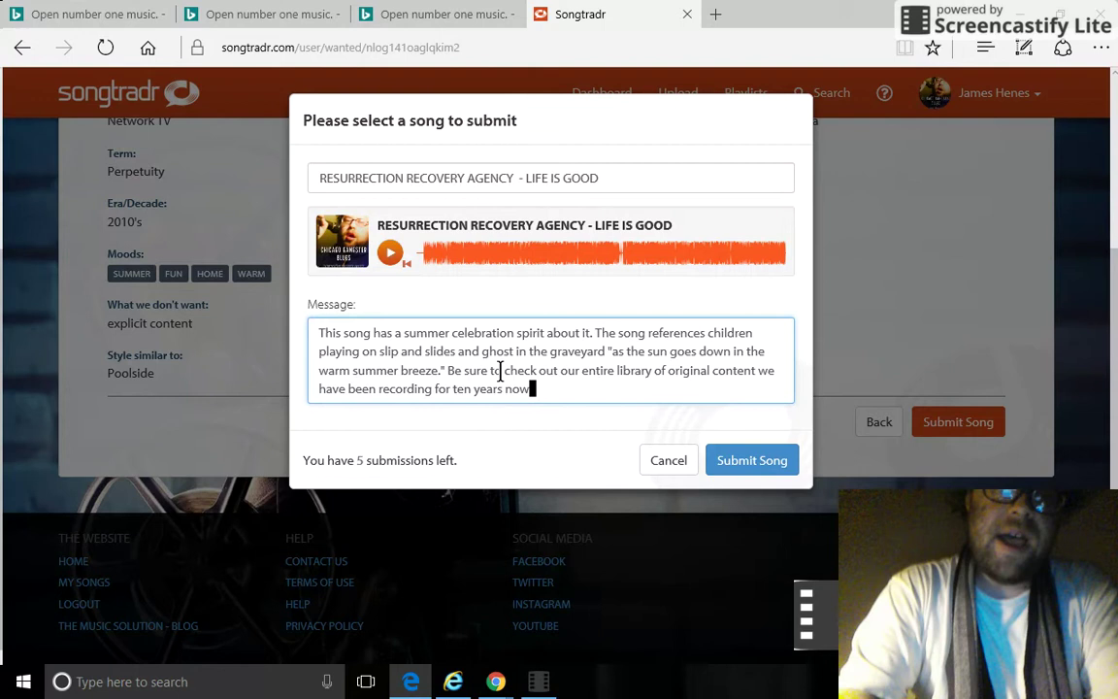
{"action": "type", "text": " and hav"}
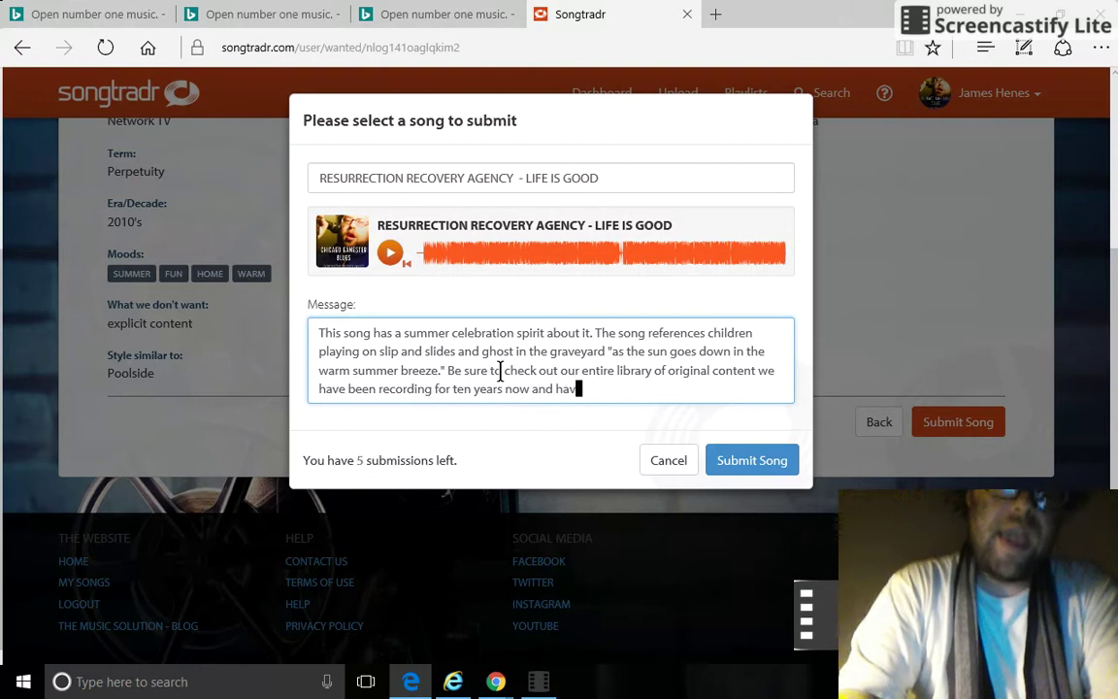
{"action": "type", "text": "e many "}
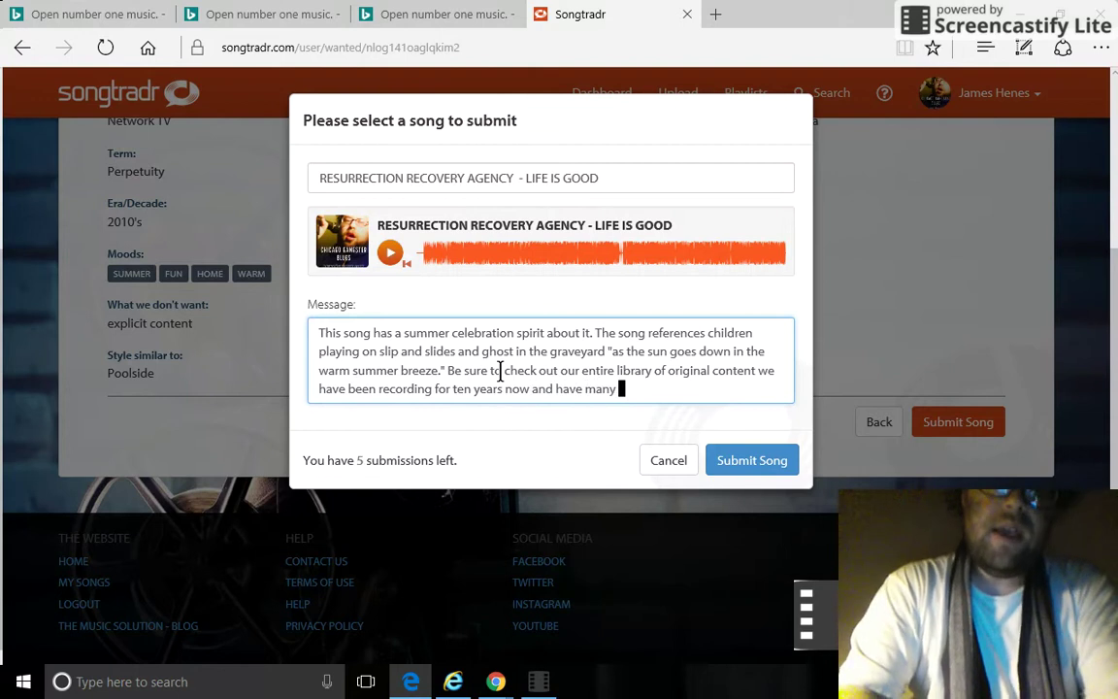
{"action": "type", "text": "sty"}
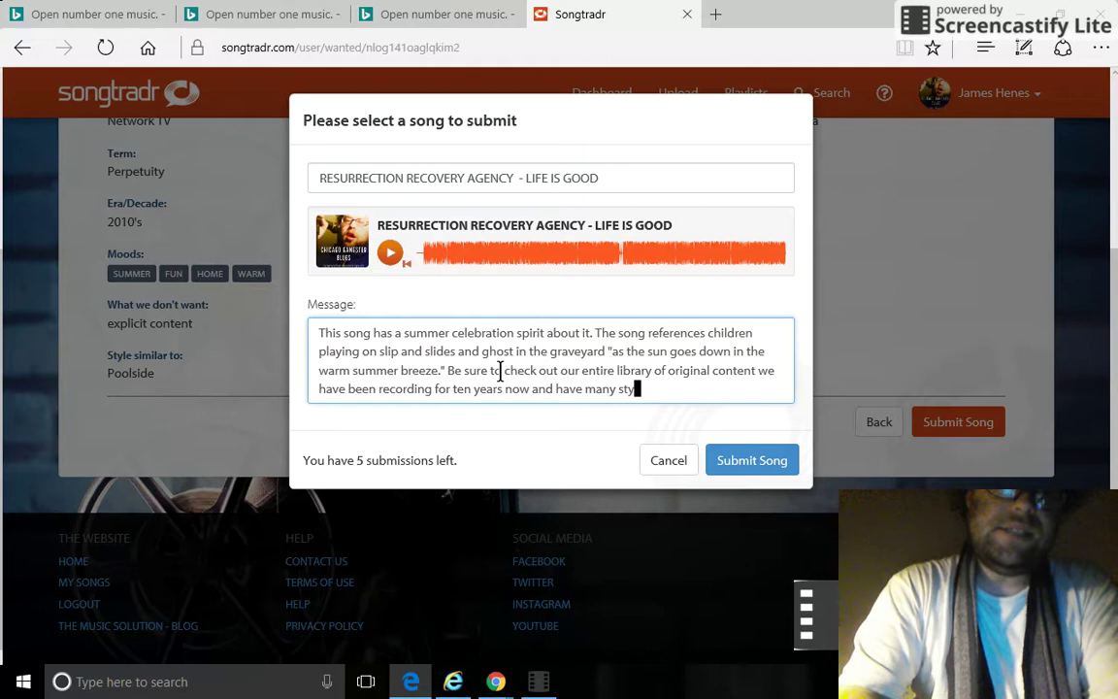
{"action": "type", "text": "leas"}
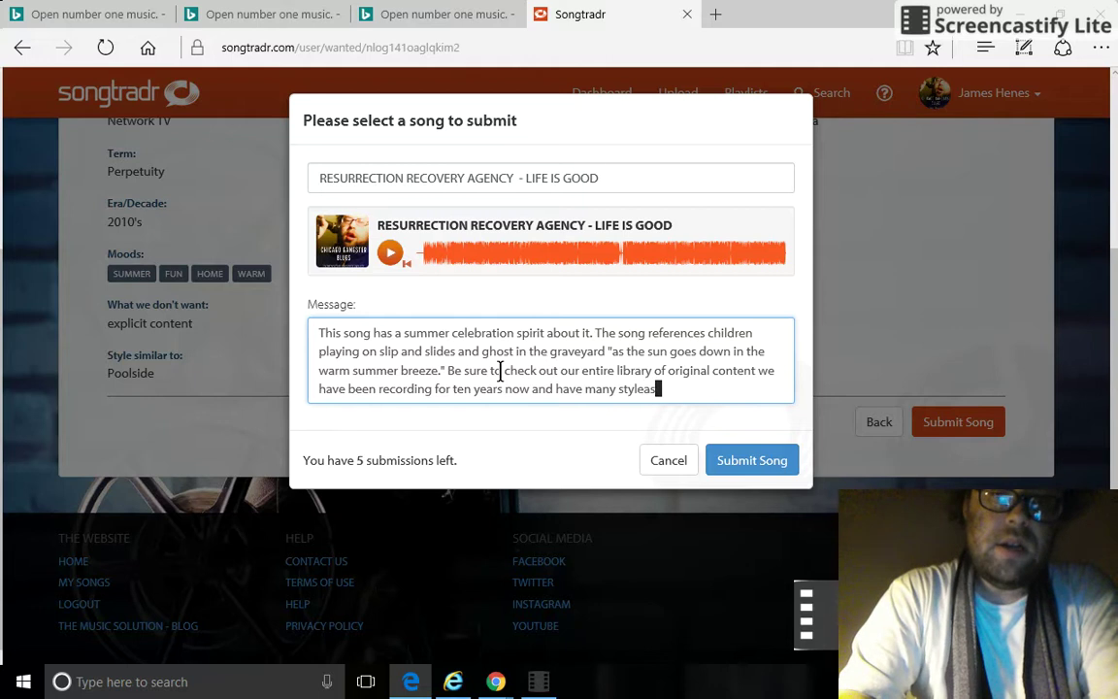
- Correct the misspelled 'styleas' to 'styles' at the end of the message
{"action": "key", "text": "BackSpace"}
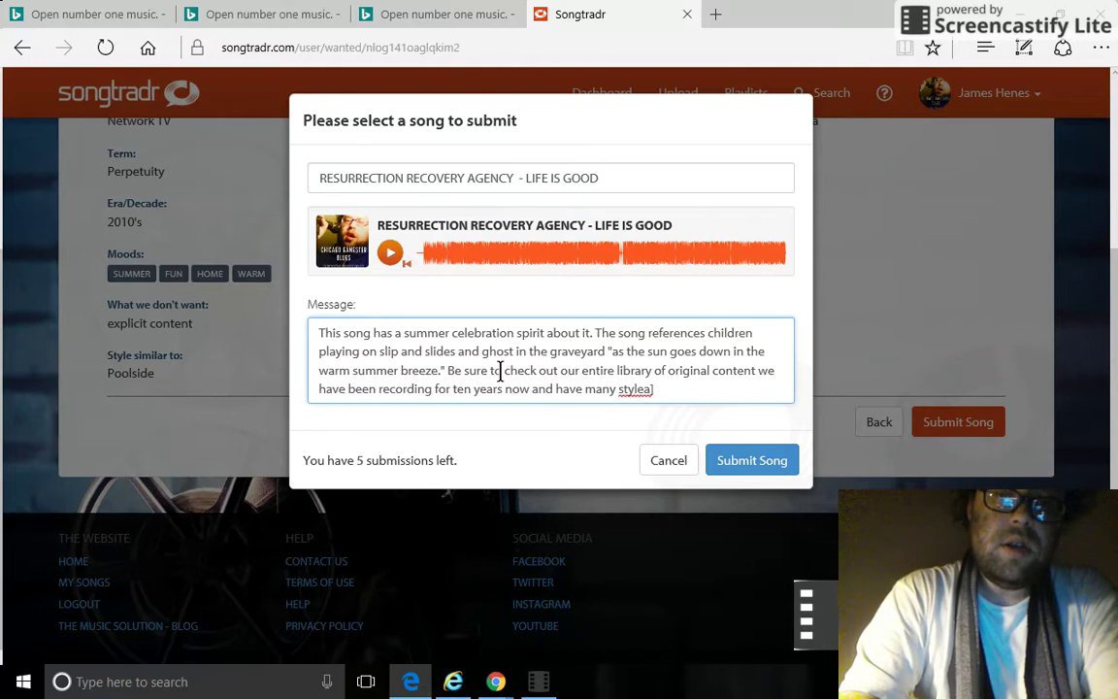
{"action": "key", "text": "BackSpace"}
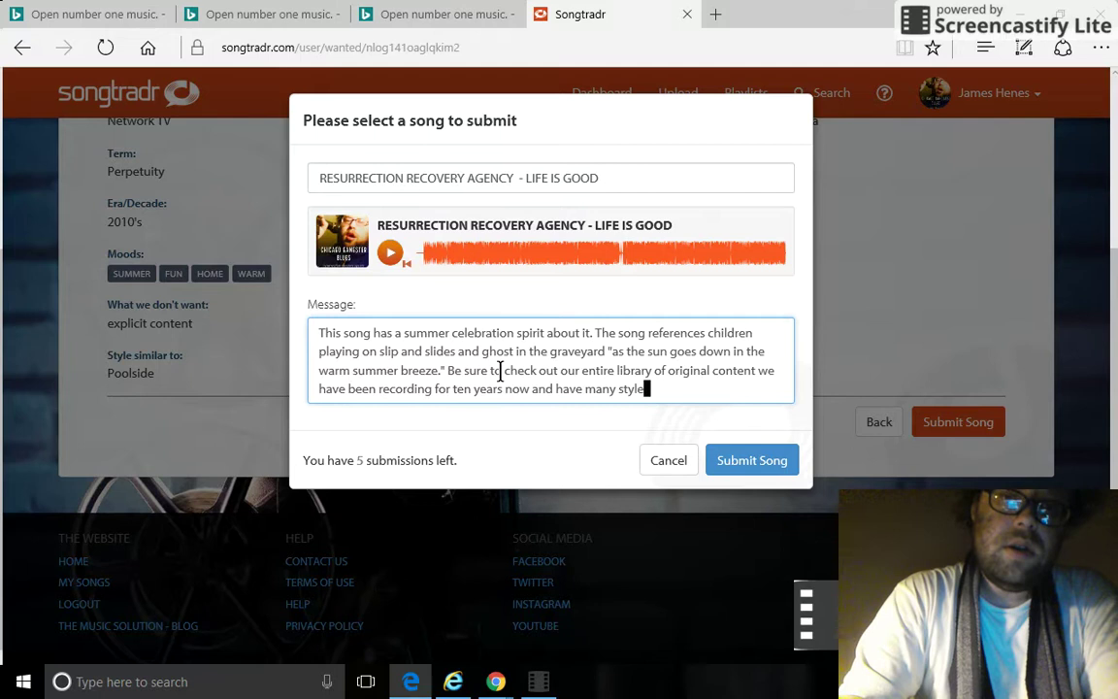
{"action": "type", "text": "a"}
{"action": "type", "text": "s"}
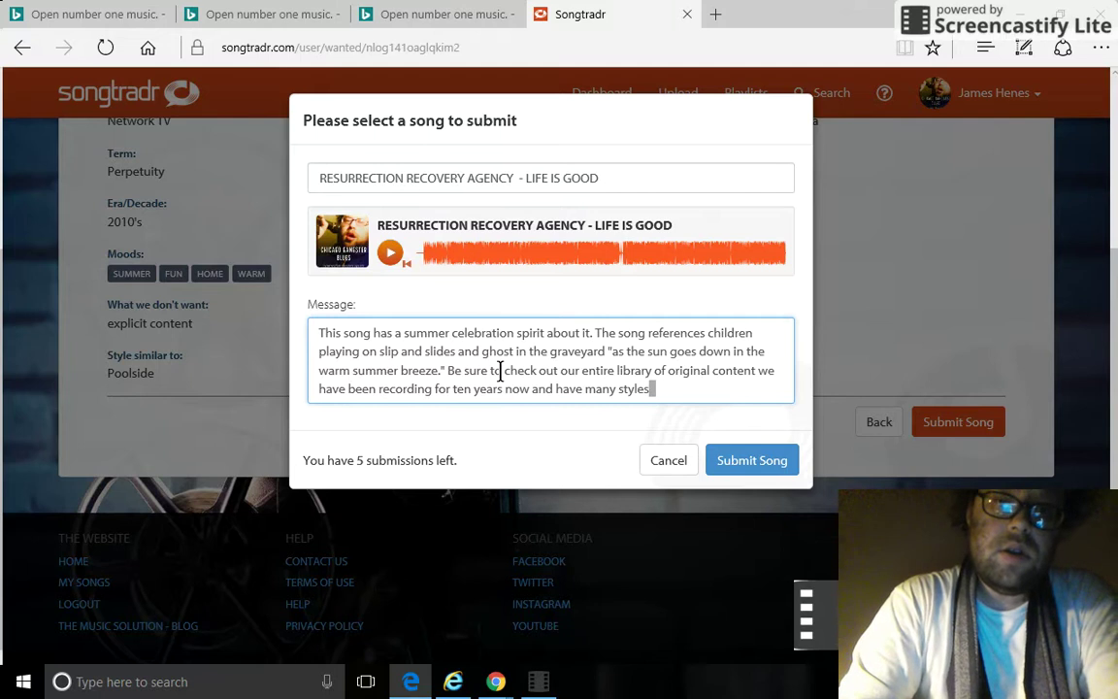
- Insert 'recorded' after 'have' and 'different' before 'styles', then add 'topics and generes of my'
{"action": "left_click", "coordinate": [580, 389]}
{"action": "type", "text": "record"}
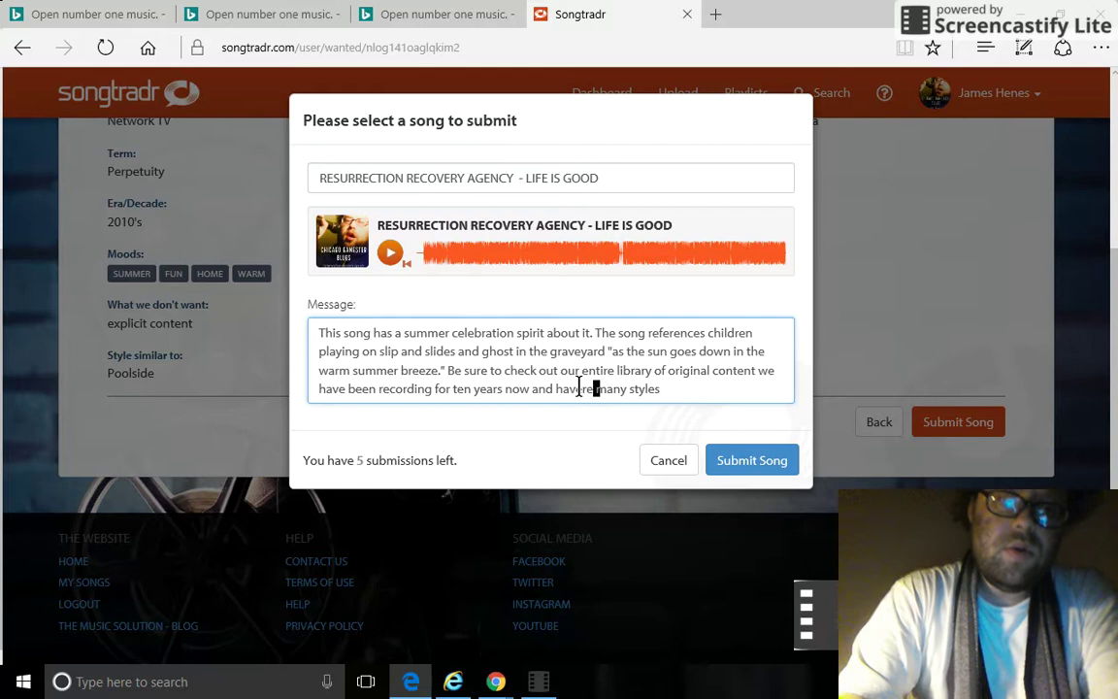
{"action": "type", "text": "ed"}
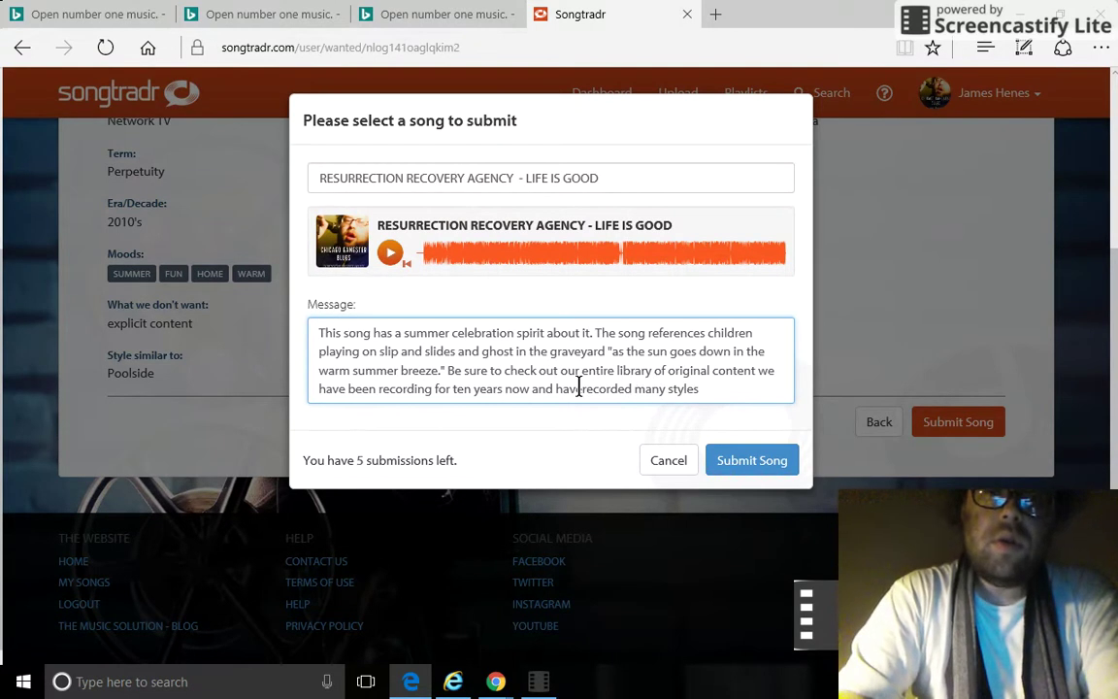
{"action": "left_click", "coordinate": [708, 389]}
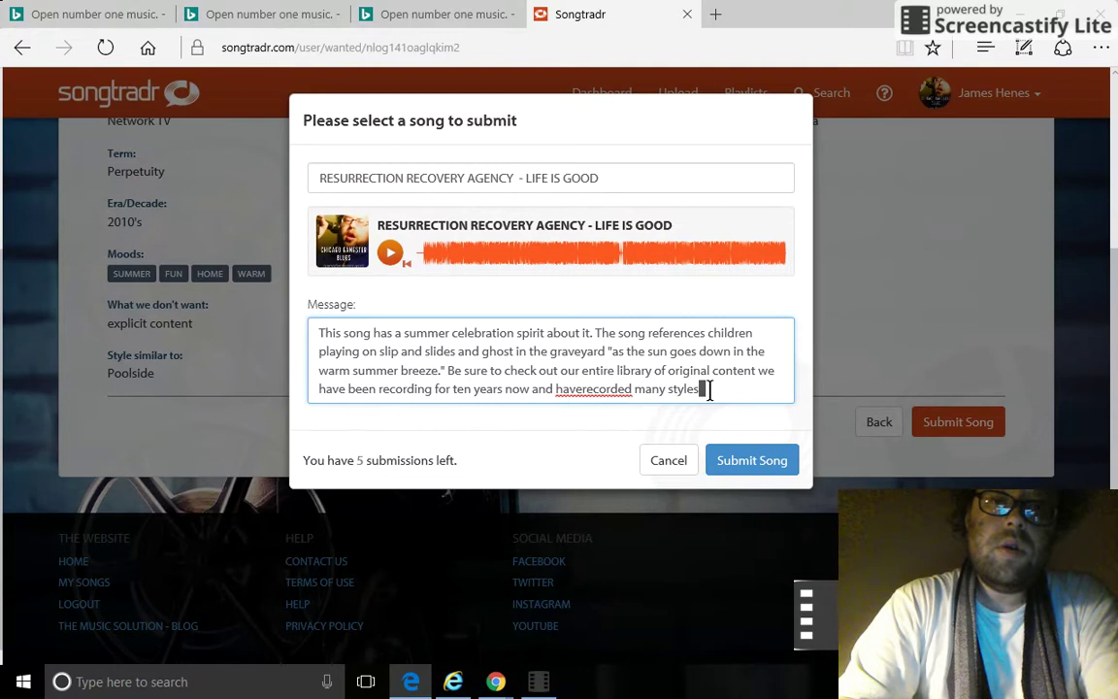
{"action": "left_click", "coordinate": [668, 390]}
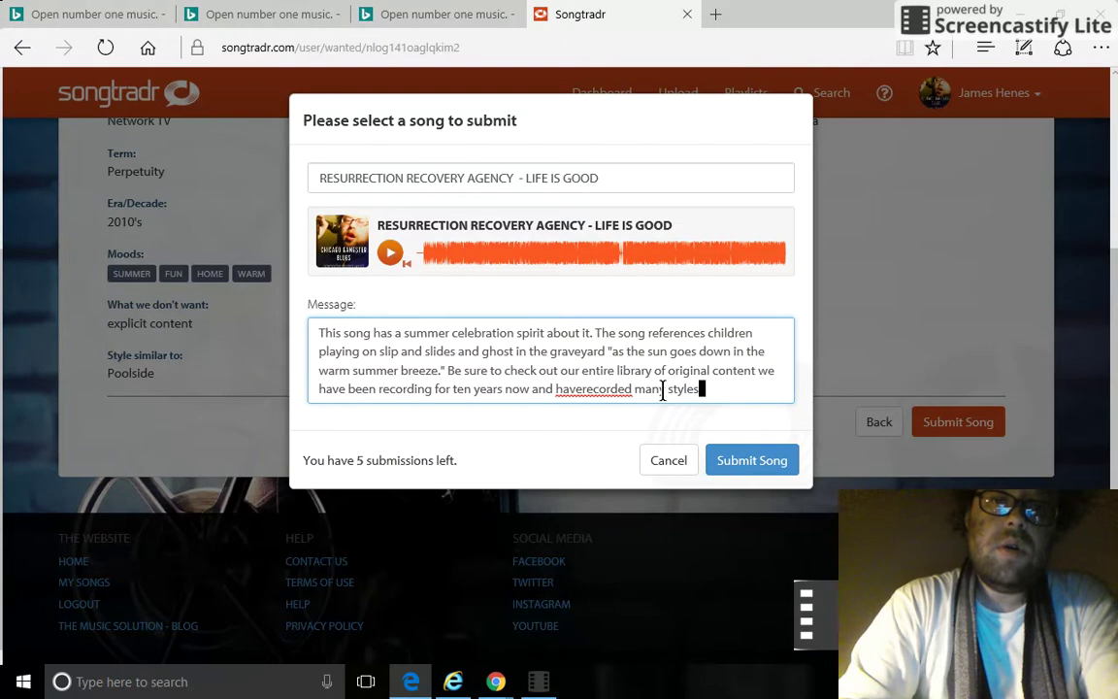
{"action": "type", "text": "different"}
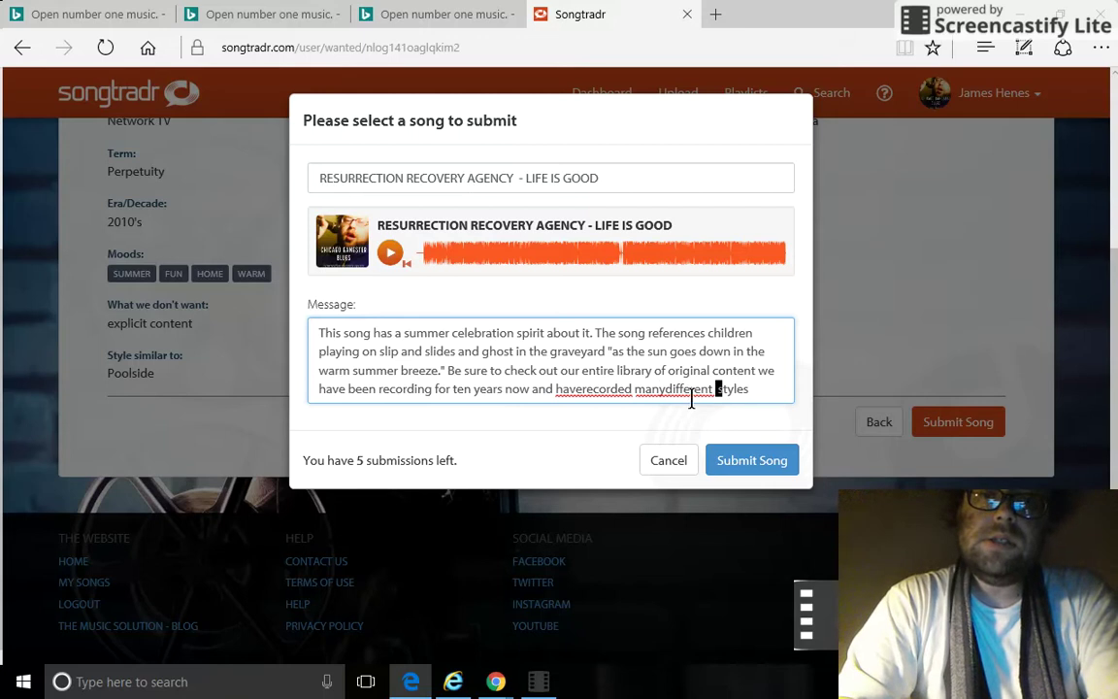
{"action": "left_click", "coordinate": [665, 389]}
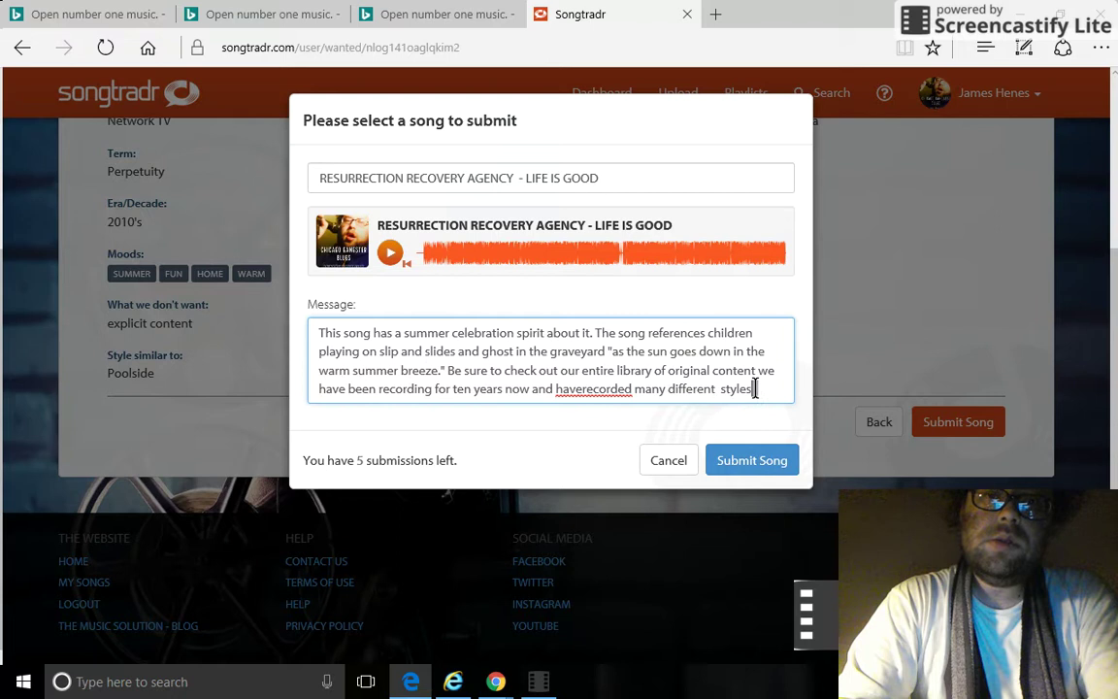
{"action": "type", "text": "top"}
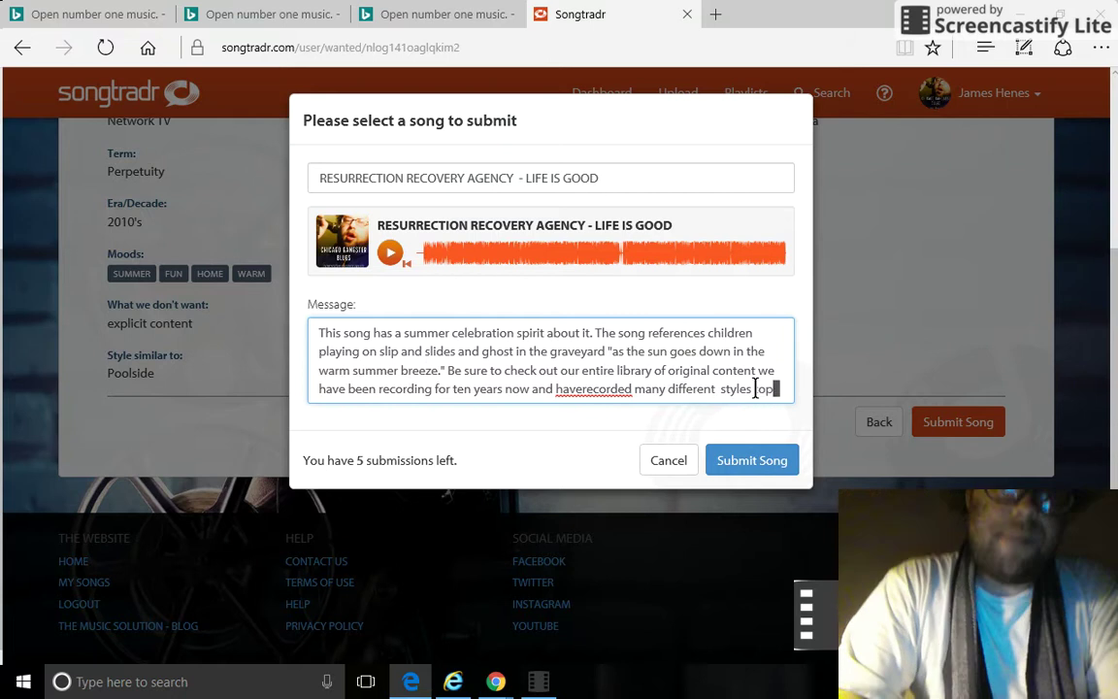
{"action": "type", "text": "ics and gene"}
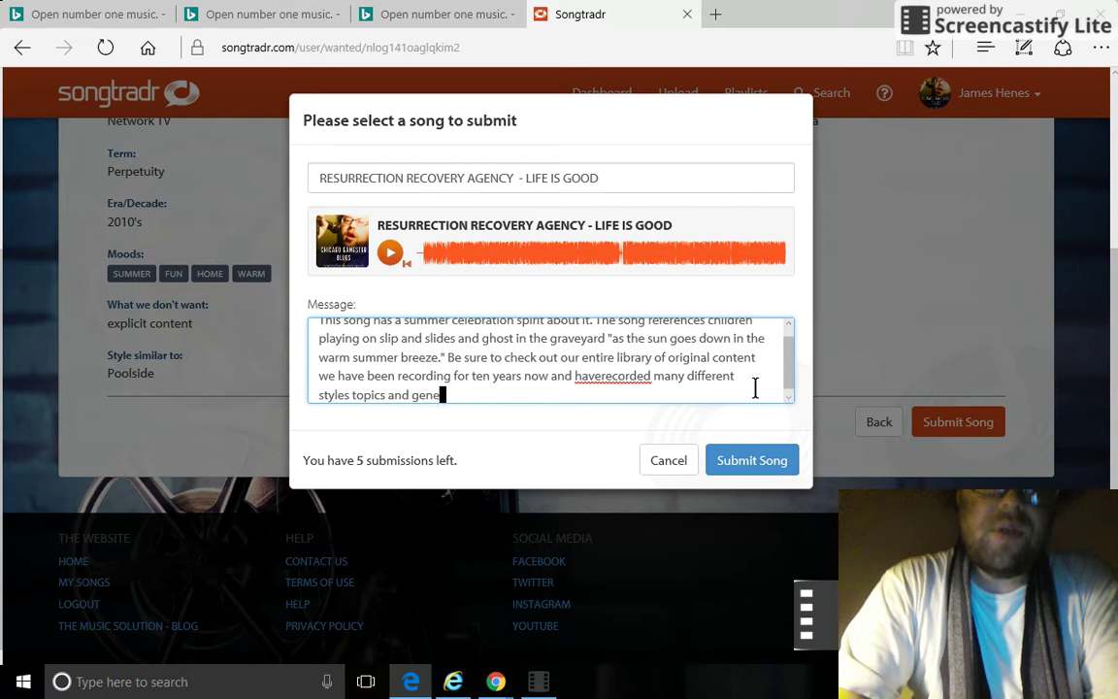
{"action": "type", "text": "res of "}
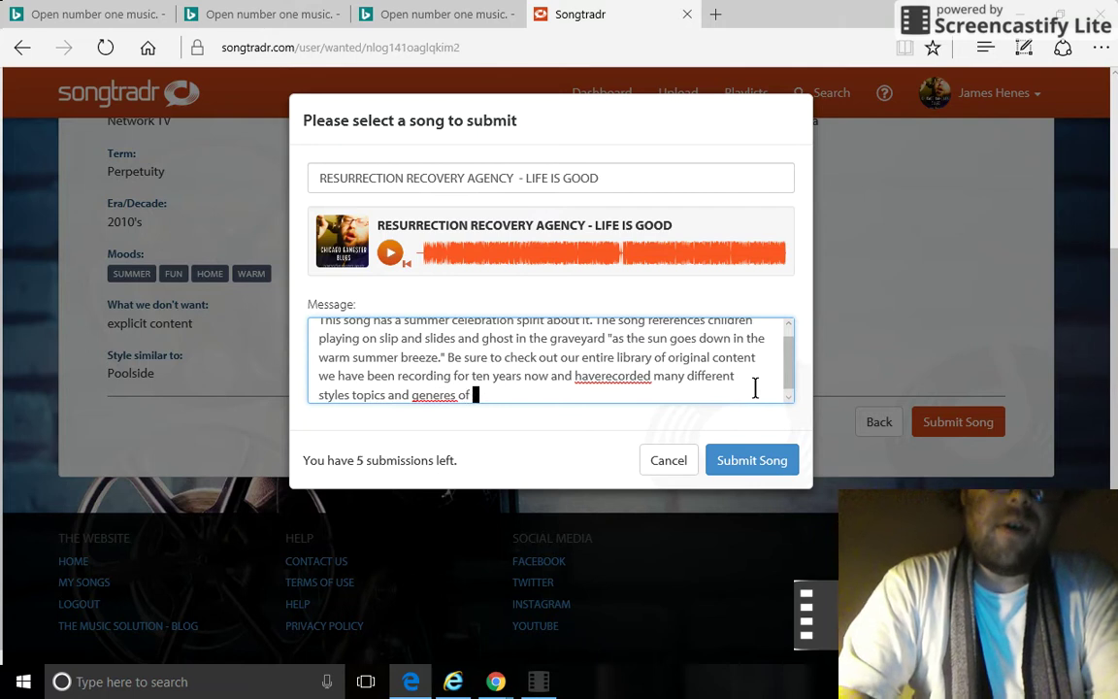
{"action": "type", "text": "my"}
- Fix the typos so the text reads 'genres of music'
{"action": "key", "text": "BackSpace"}
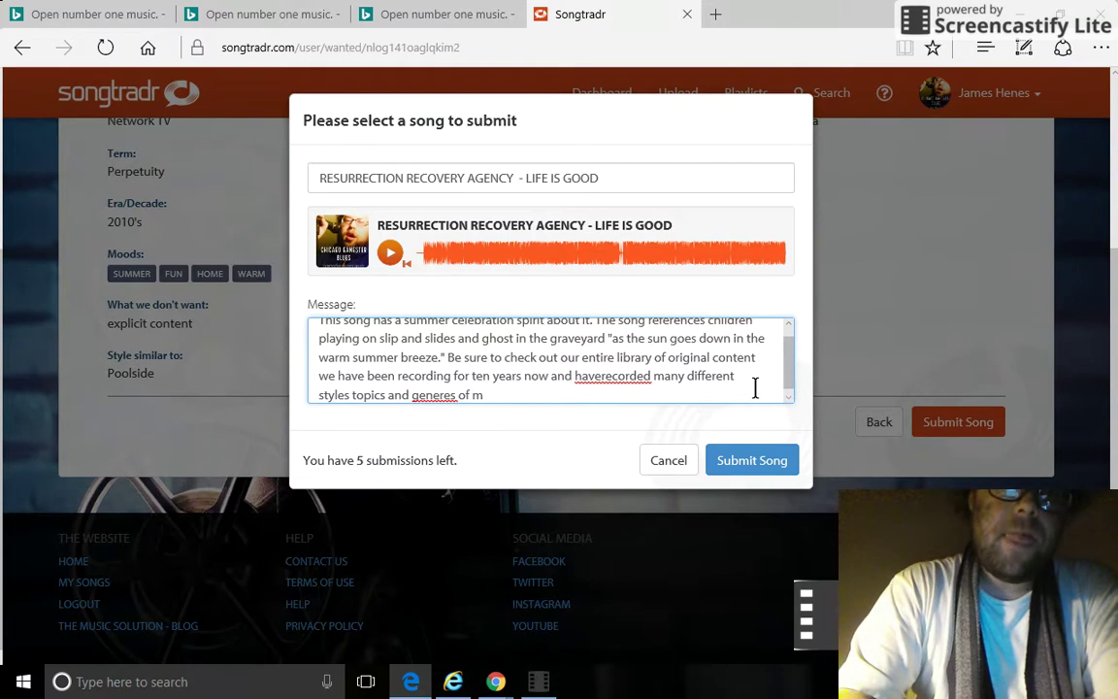
{"action": "type", "text": "usic"}
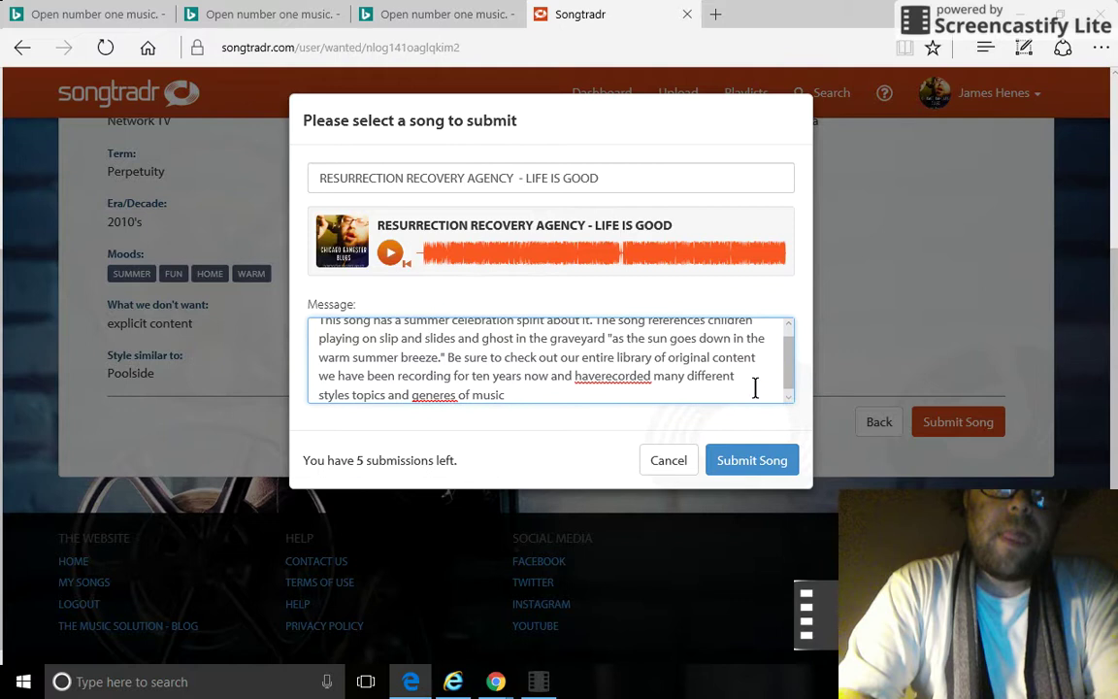
{"action": "left_click", "coordinate": [443, 394]}
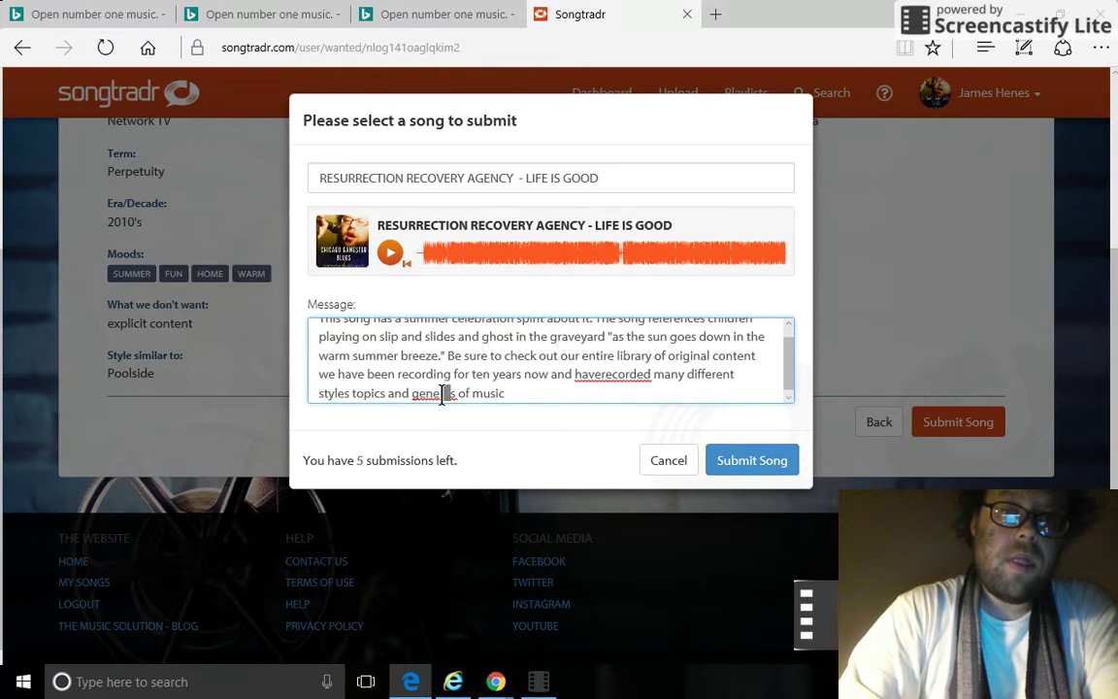
{"action": "right_click", "coordinate": [442, 394]}
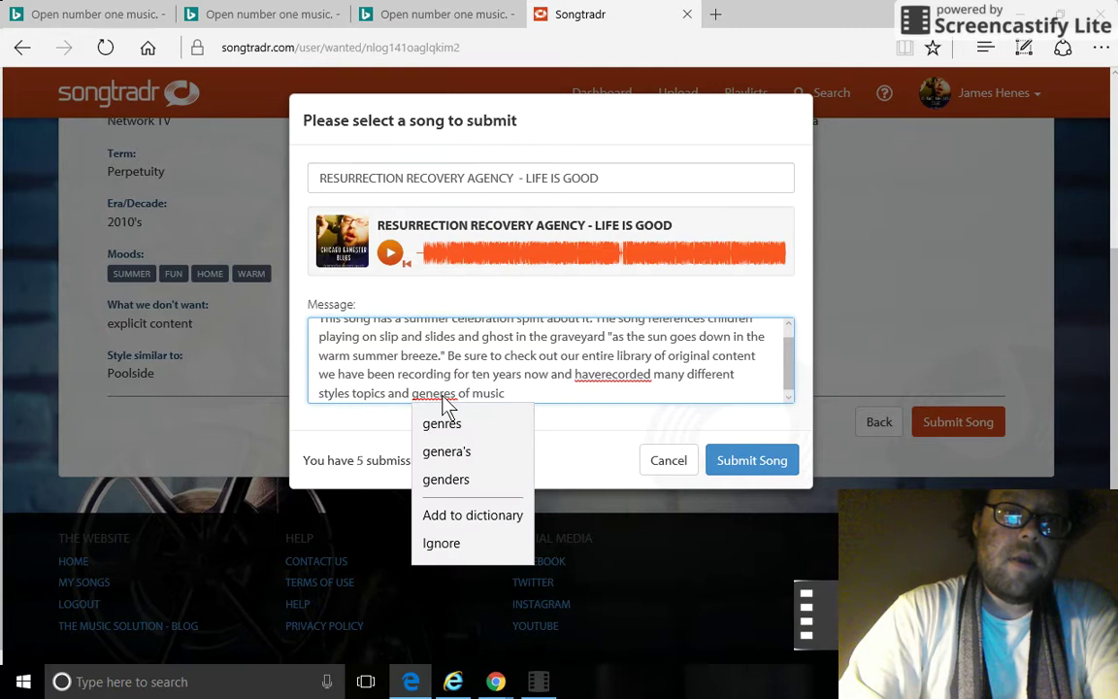
{"action": "left_click", "coordinate": [450, 431]}
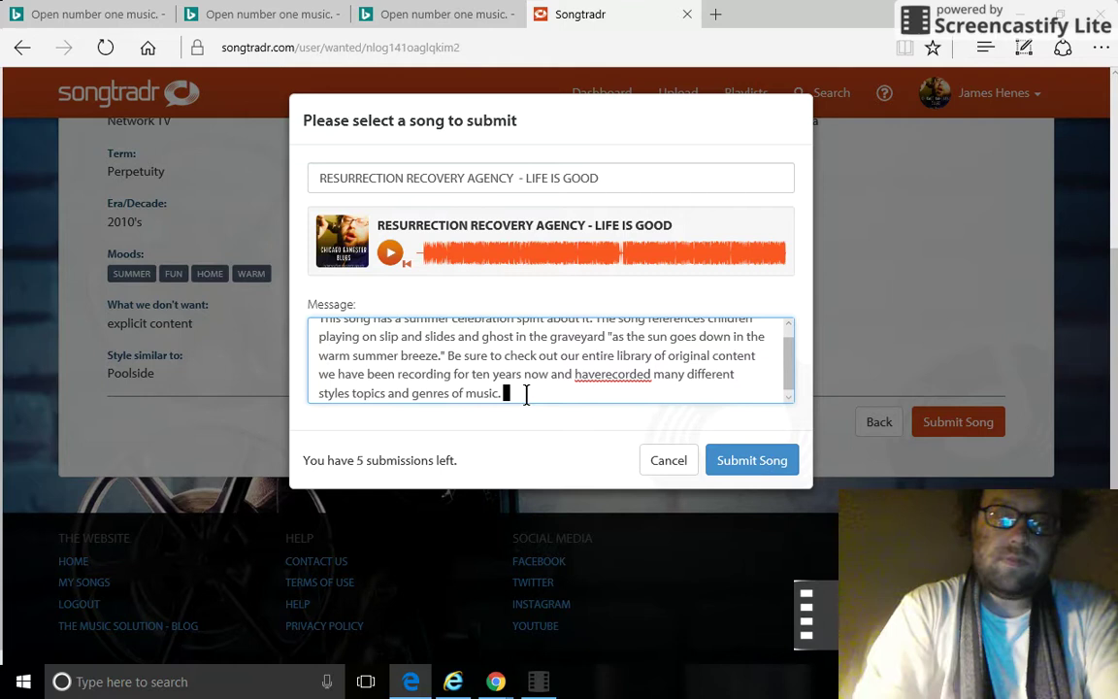
- Add 'Our media library streams on You Tube under You Tube Channel Resurrection Recovery Agency'
{"action": "type", "text": "Our"}
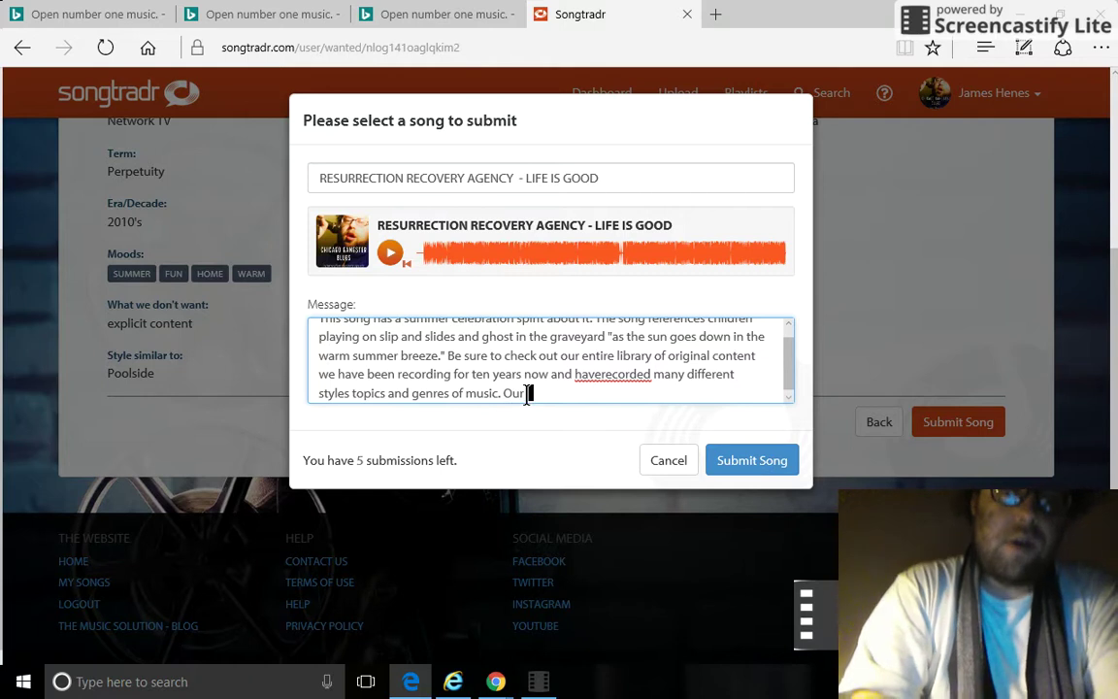
{"action": "type", "text": " nediea"}
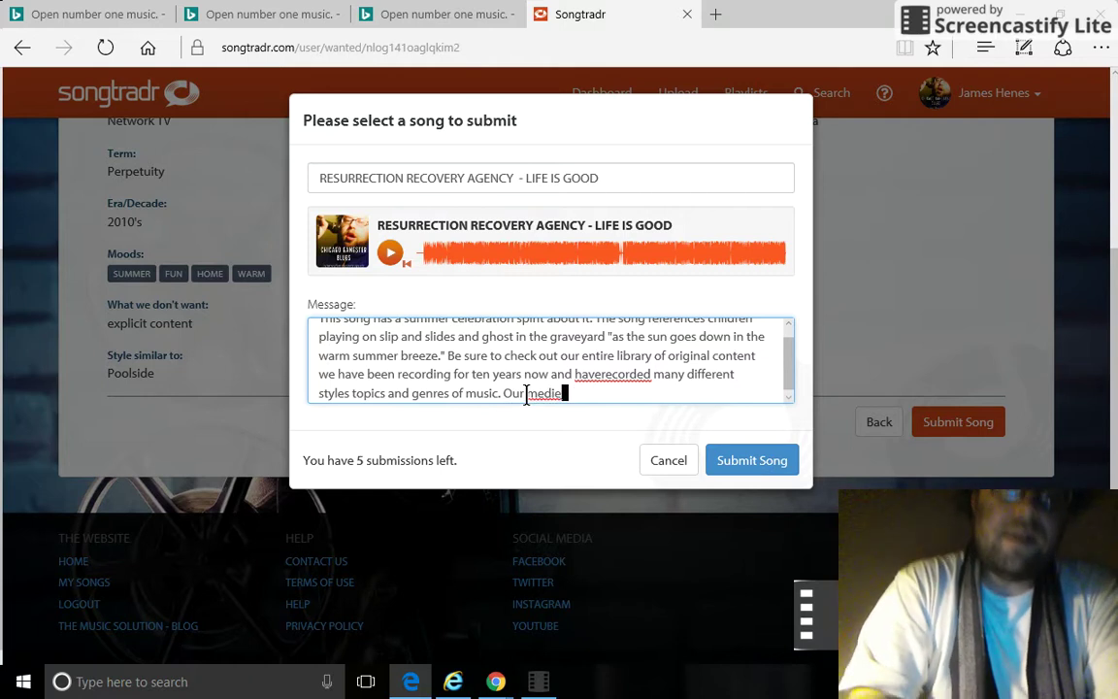
{"action": "key", "text": "BackSpace"}
{"action": "key", "text": "BackSpace"}
{"action": "key", "text": "BackSpace"}
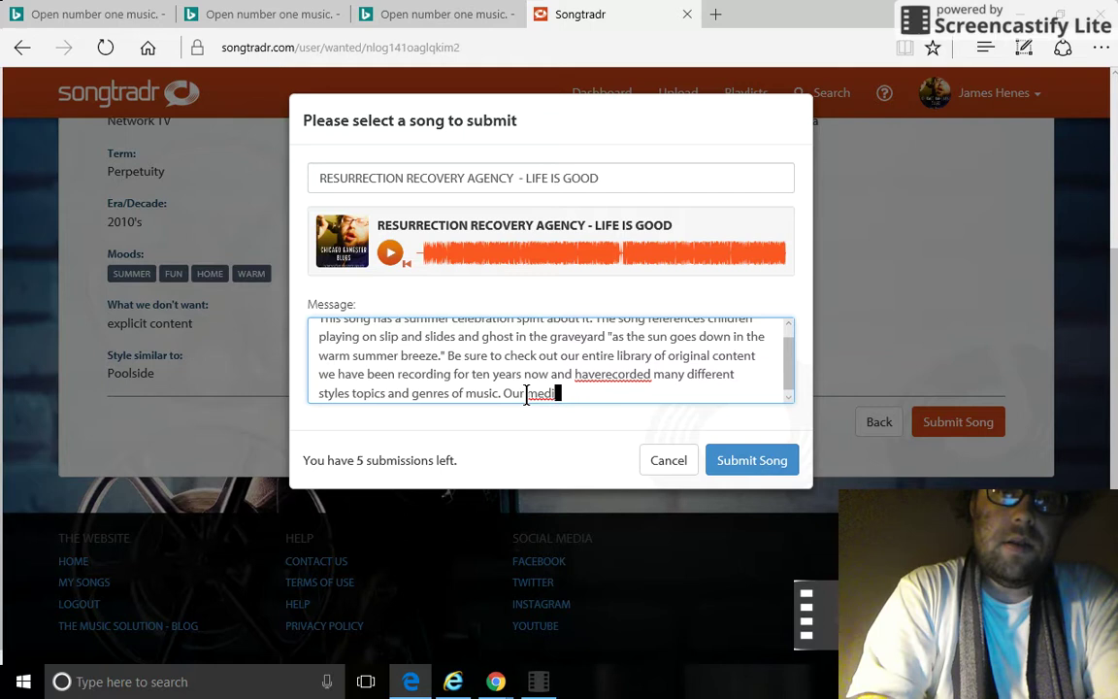
{"action": "type", "text": "a"}
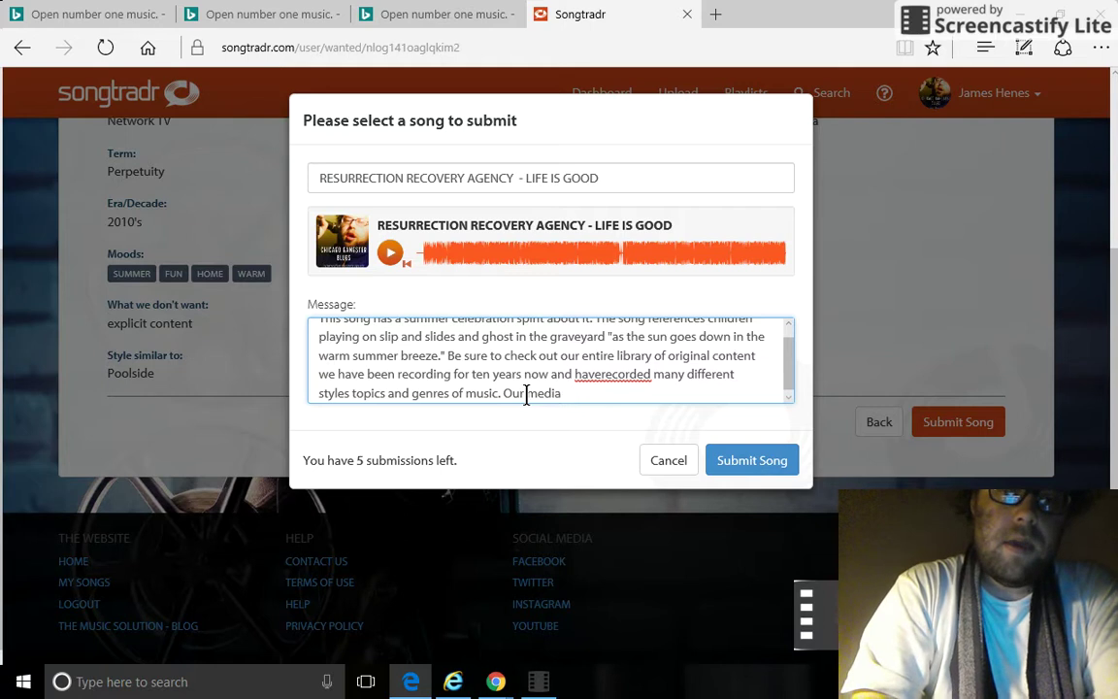
{"action": "type", "text": " library"}
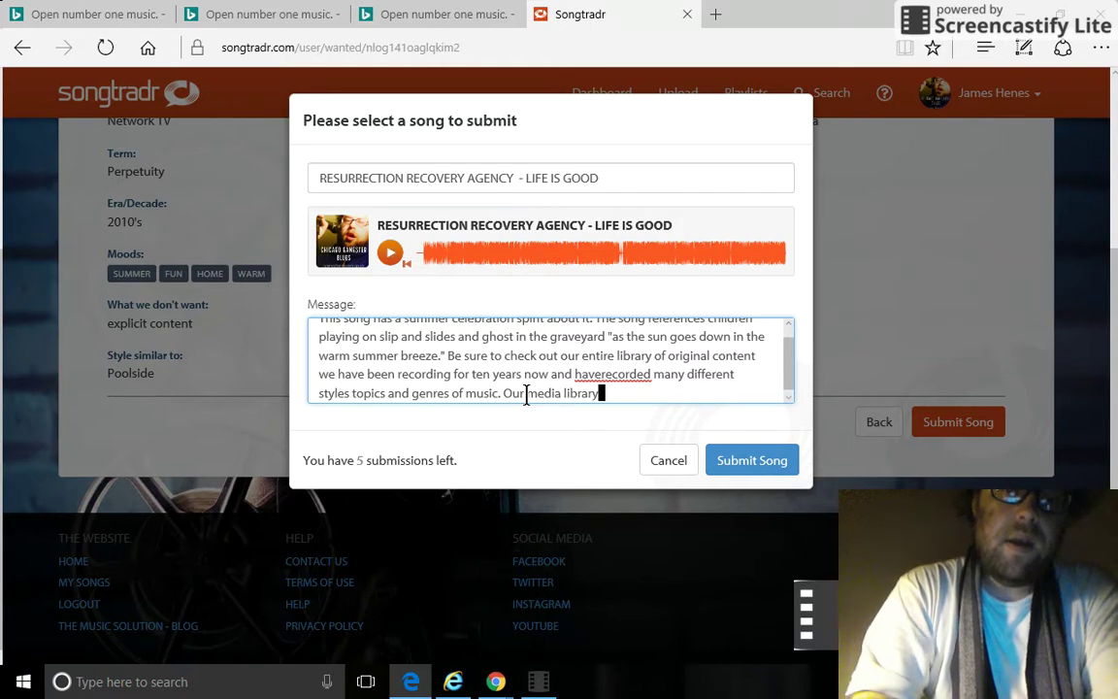
{"action": "type", "text": " streams o"}
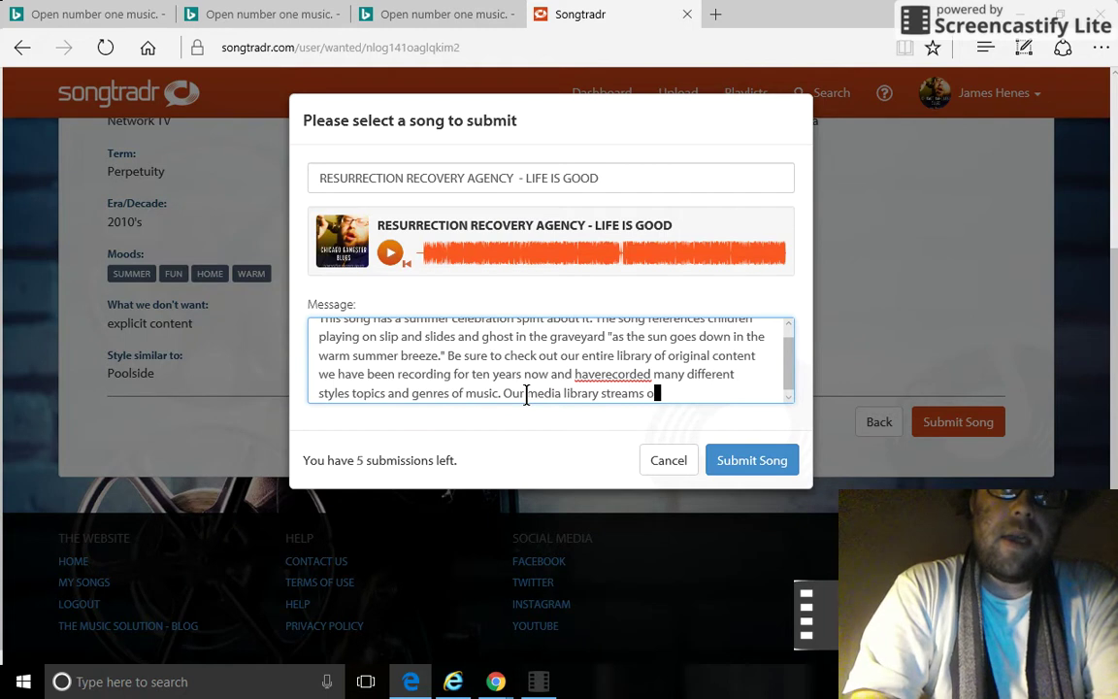
{"action": "type", "text": "n You "}
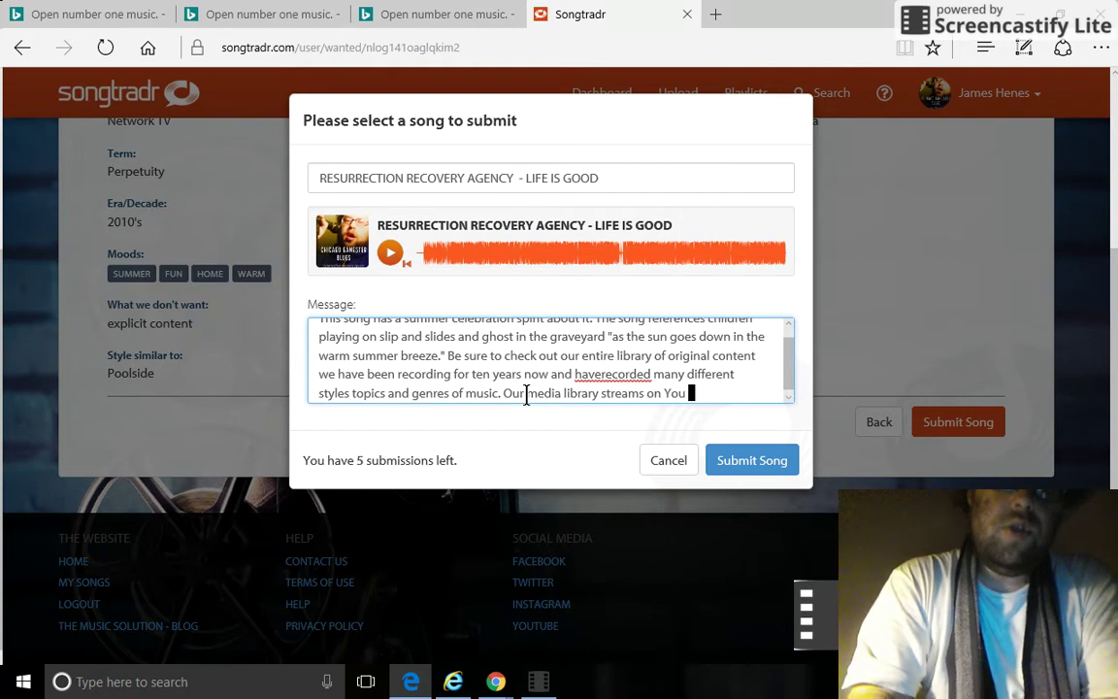
{"action": "type", "text": "TUbe un"}
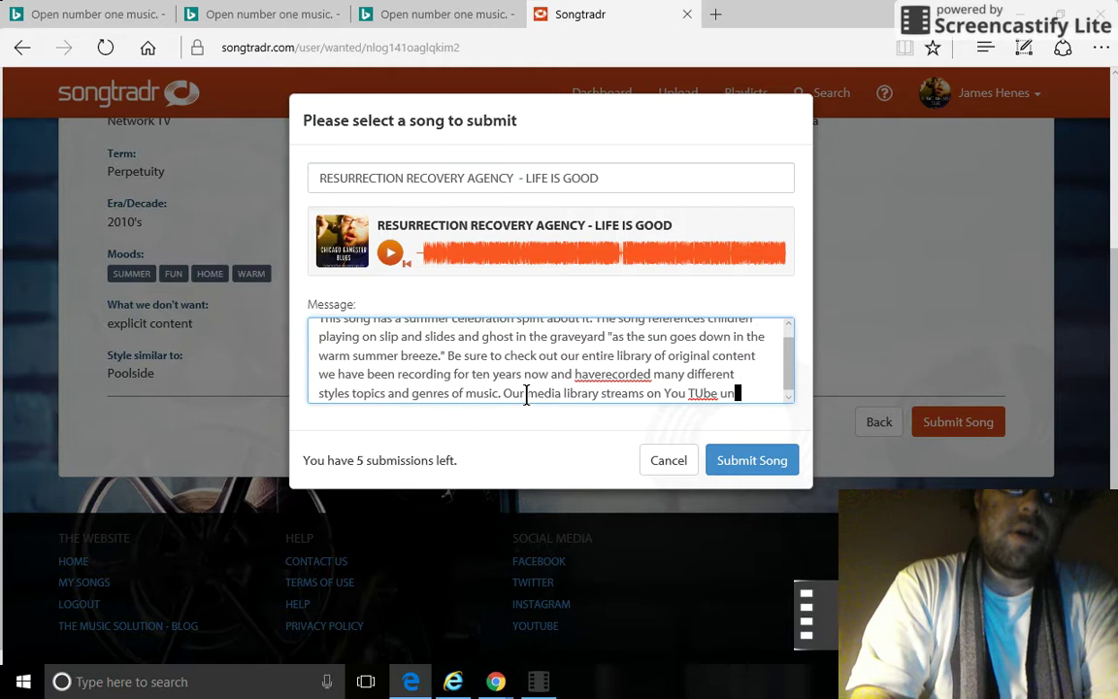
{"action": "type", "text": "der You "}
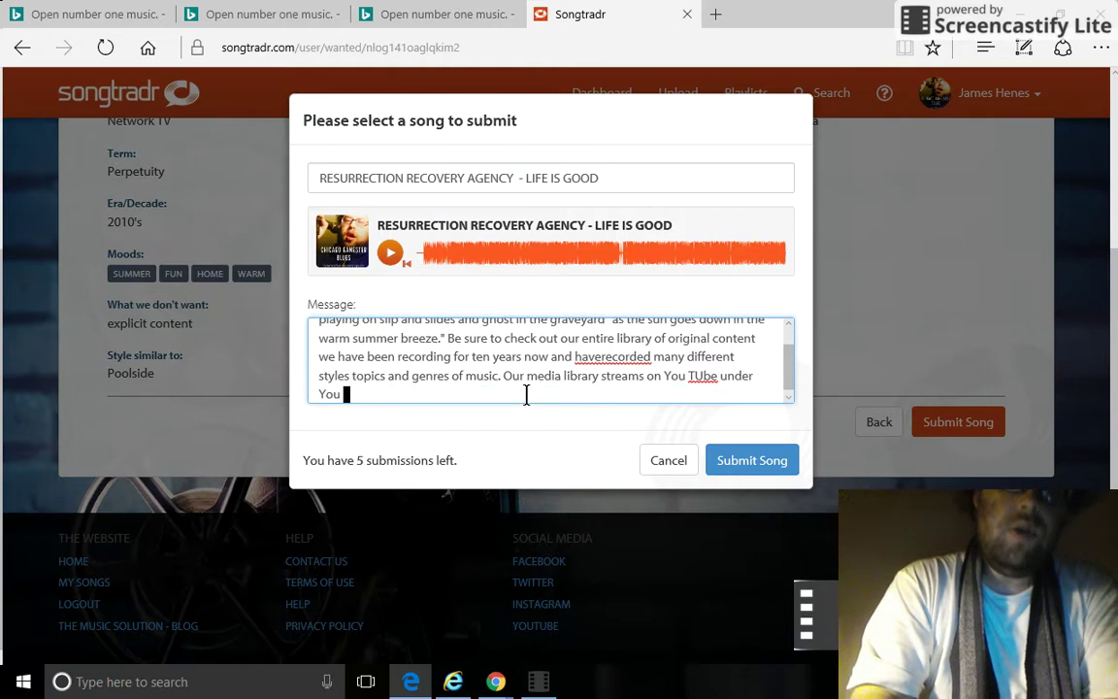
{"action": "type", "text": "TUbe "}
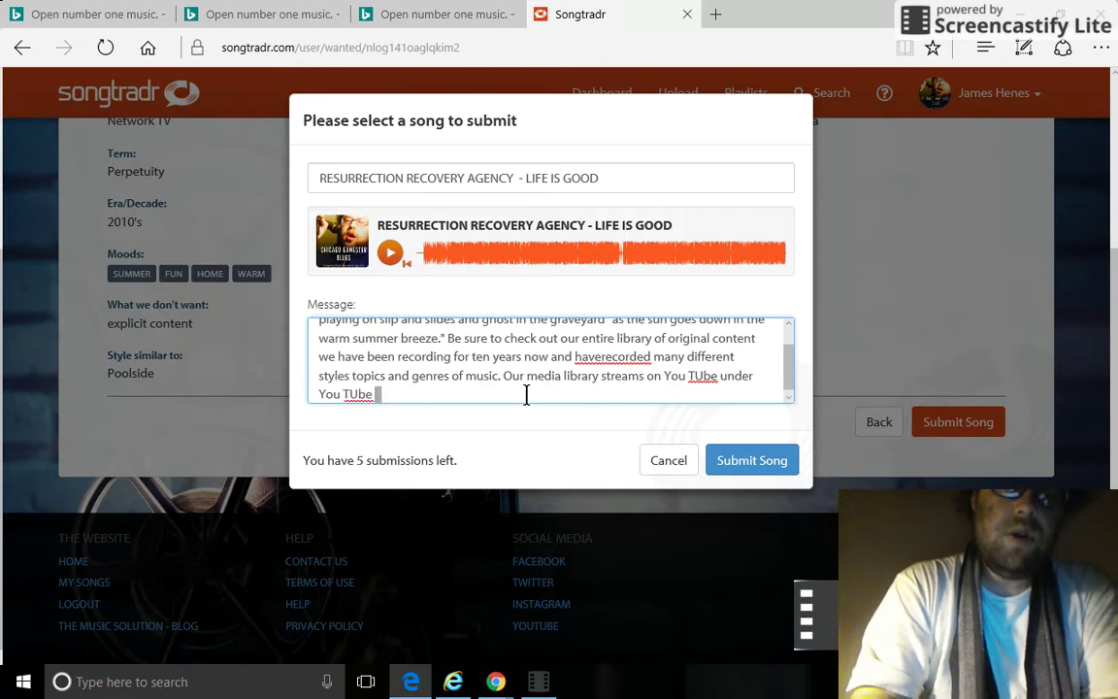
{"action": "type", "text": "Channel "}
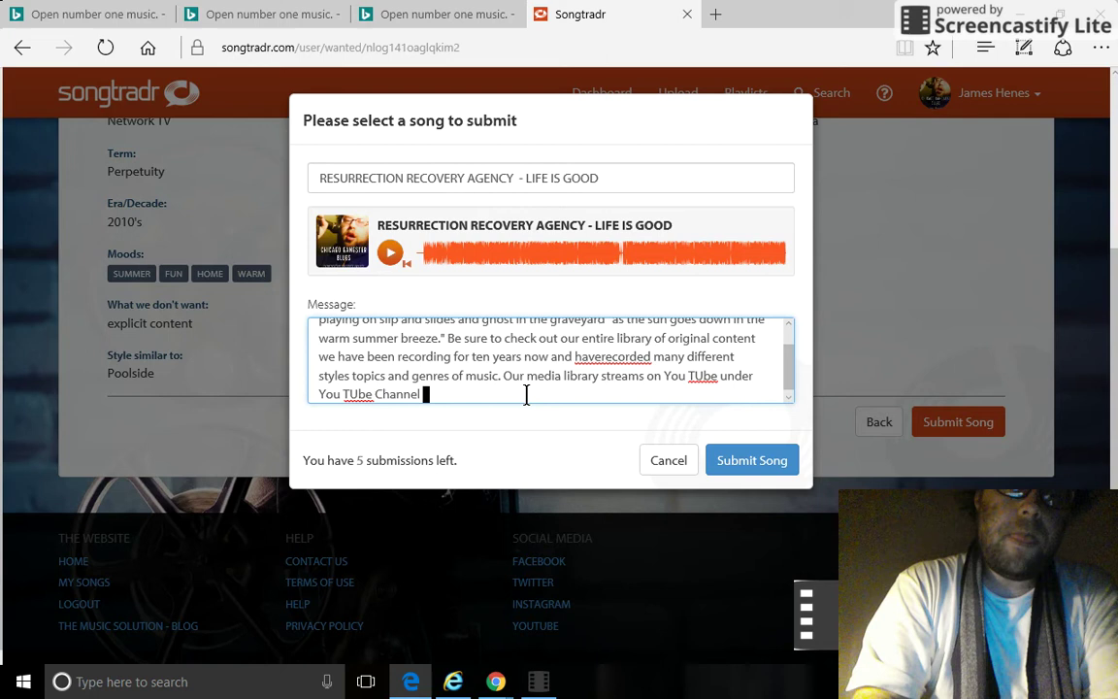
{"action": "type", "text": "Resurre"}
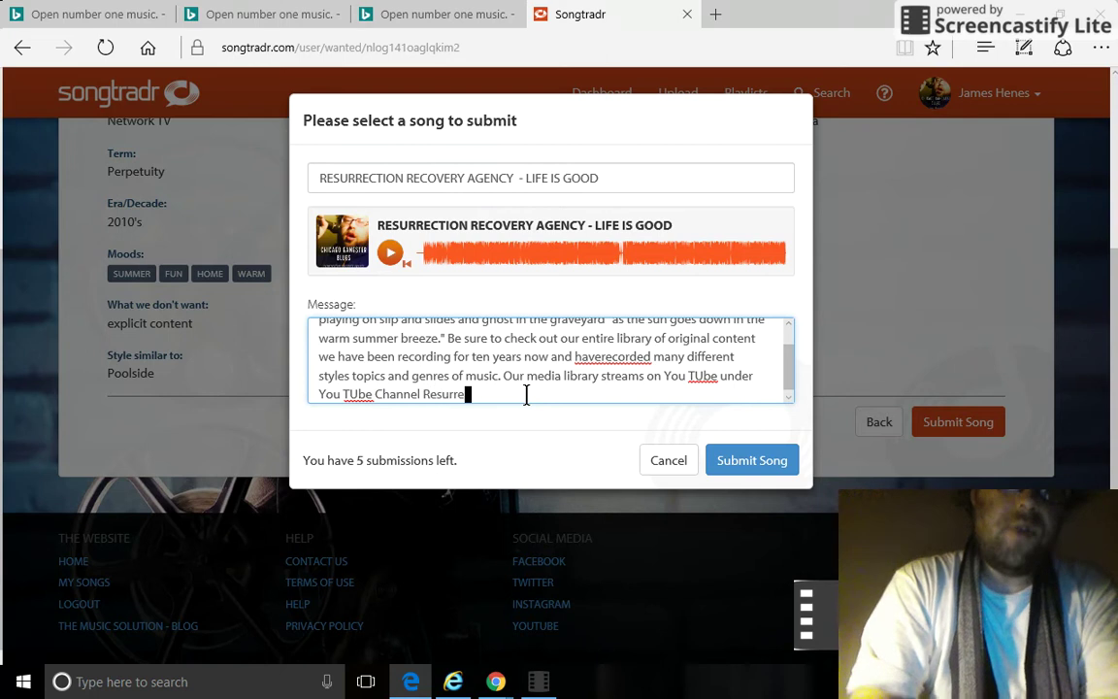
{"action": "type", "text": "ction "}
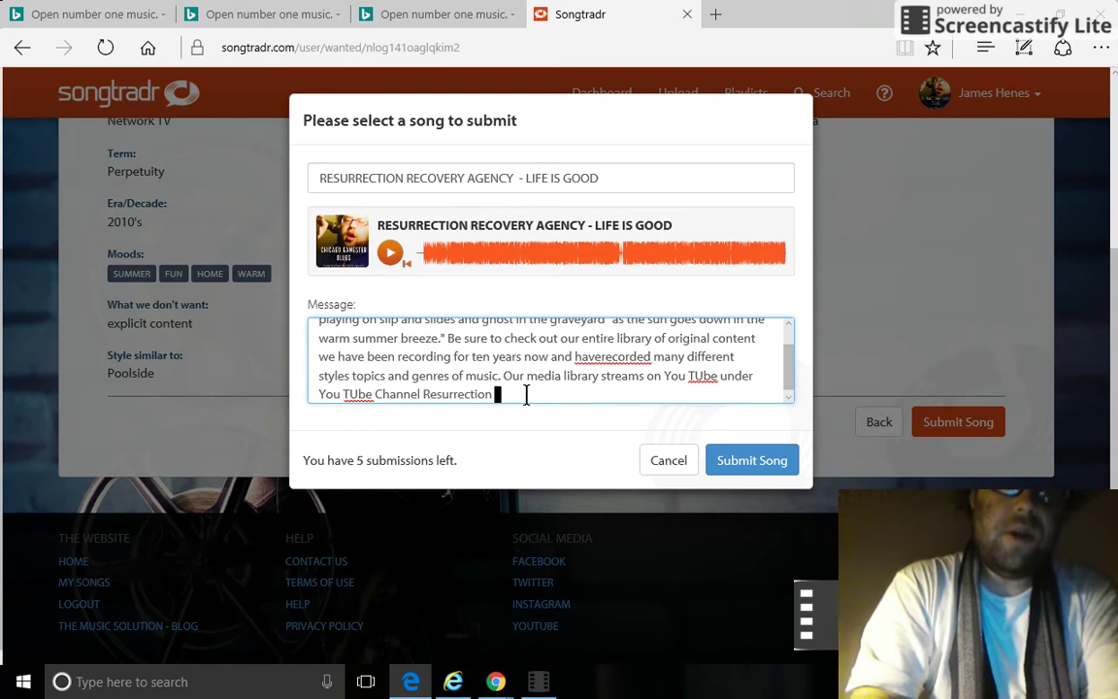
{"action": "type", "text": "Recover"}
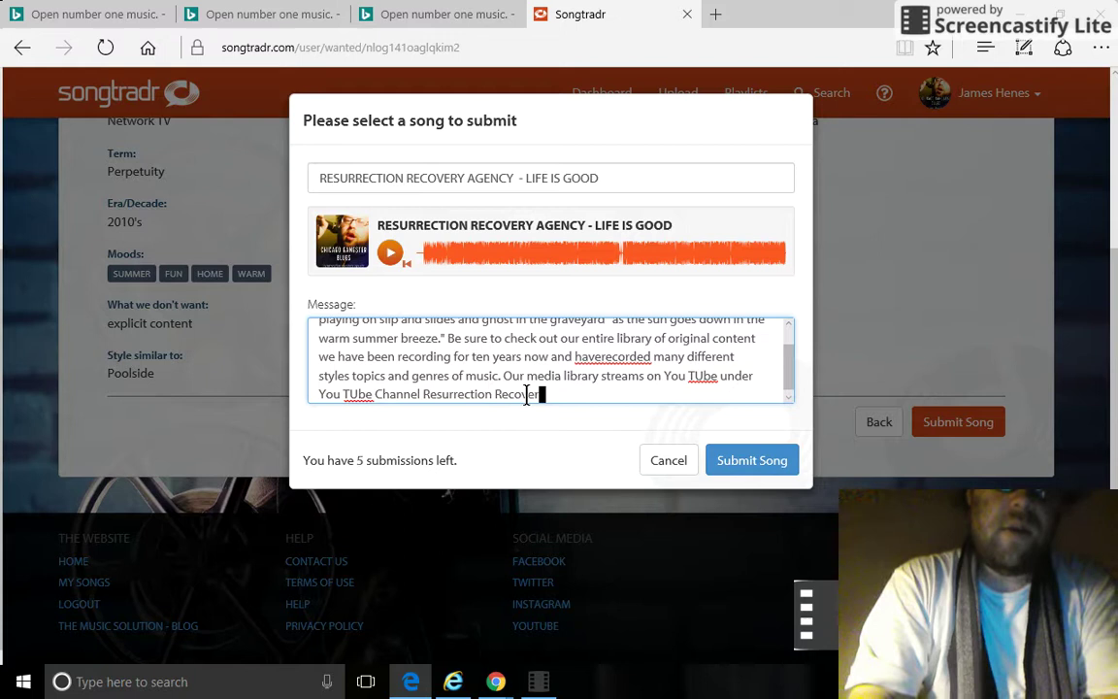
{"action": "type", "text": "y Ag"}
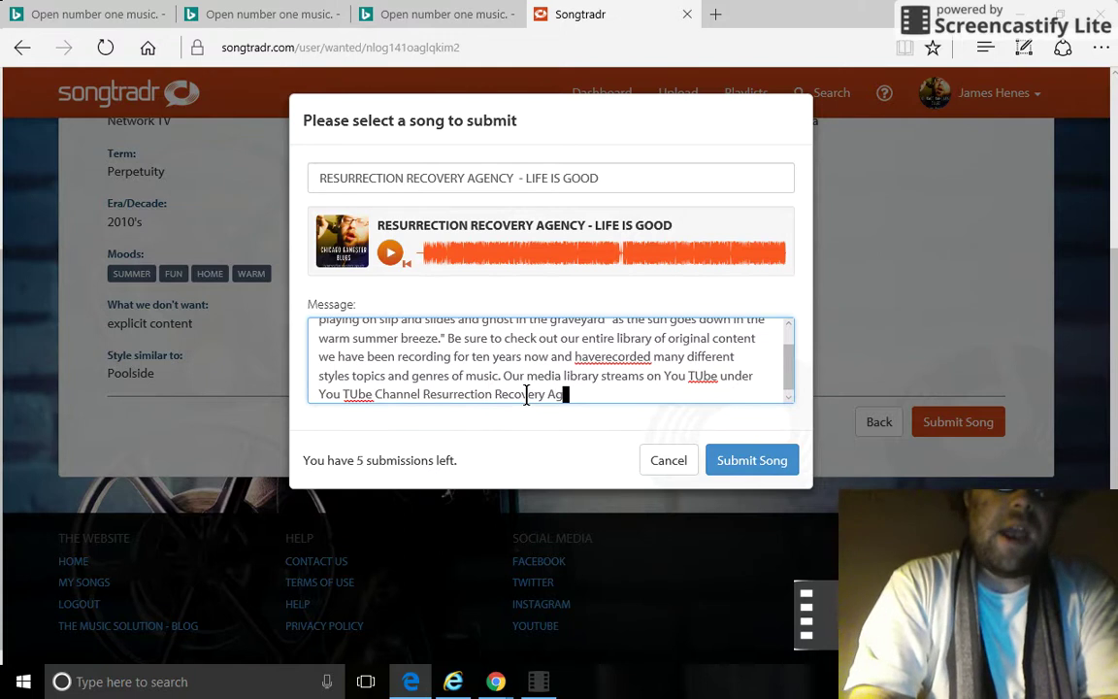
{"action": "type", "text": "ency"}
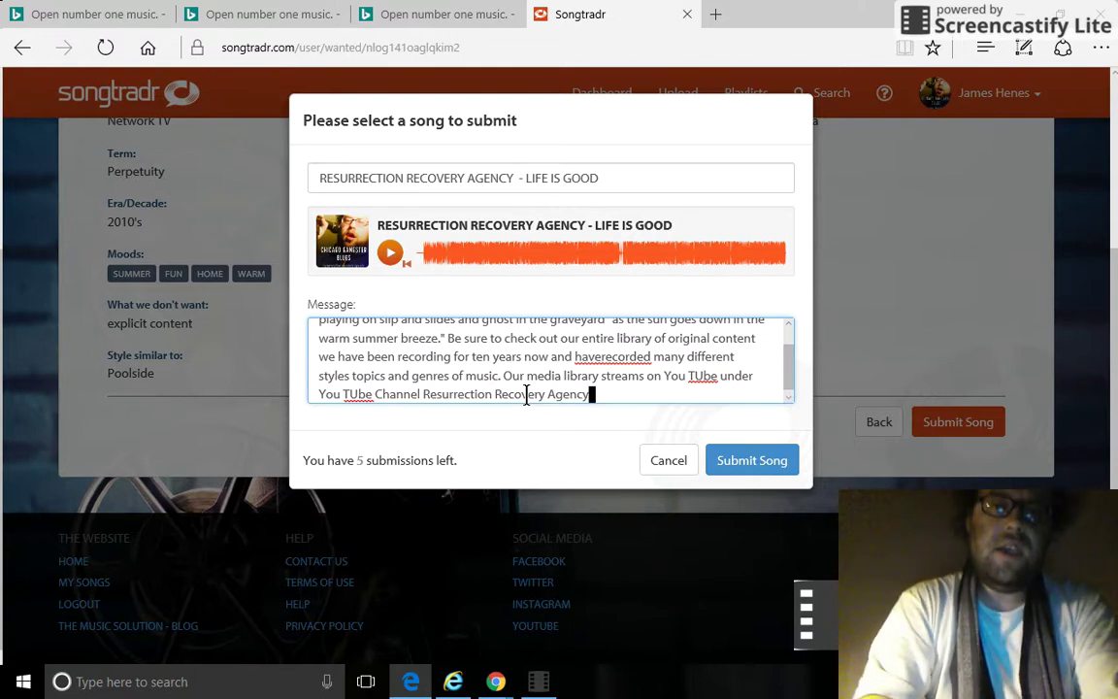
- Submit LIFE IS GOOD, dismiss the thank-you notice, and scroll to Your Previous Submissions
{"action": "left_click", "coordinate": [752, 460]}
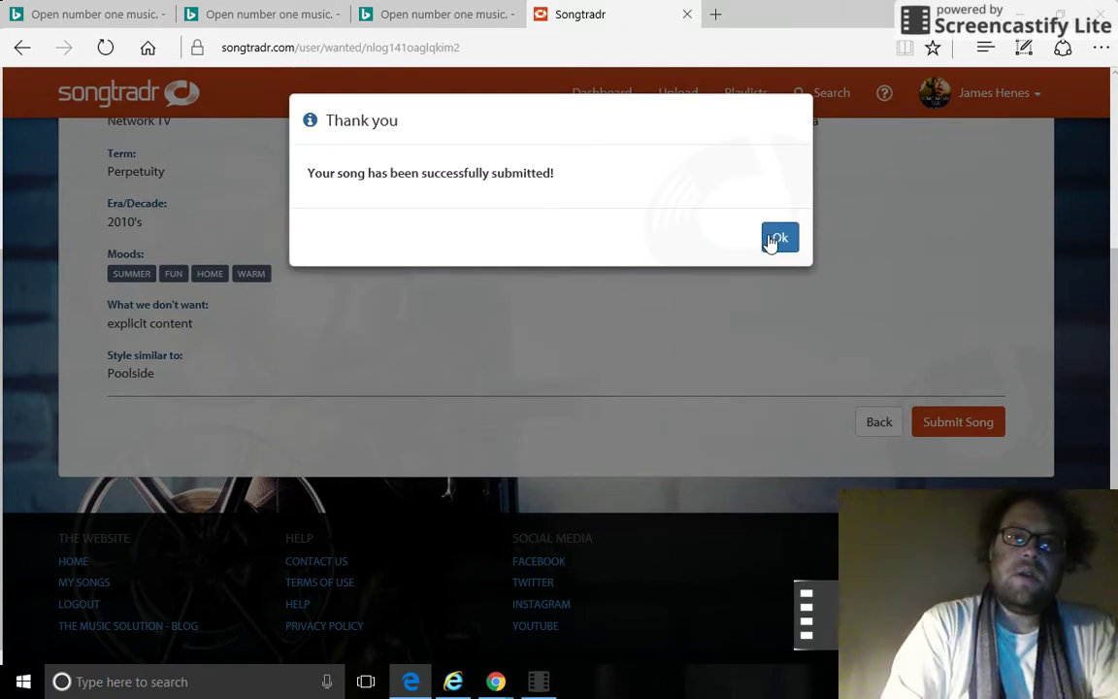
{"action": "left_click", "coordinate": [774, 239]}
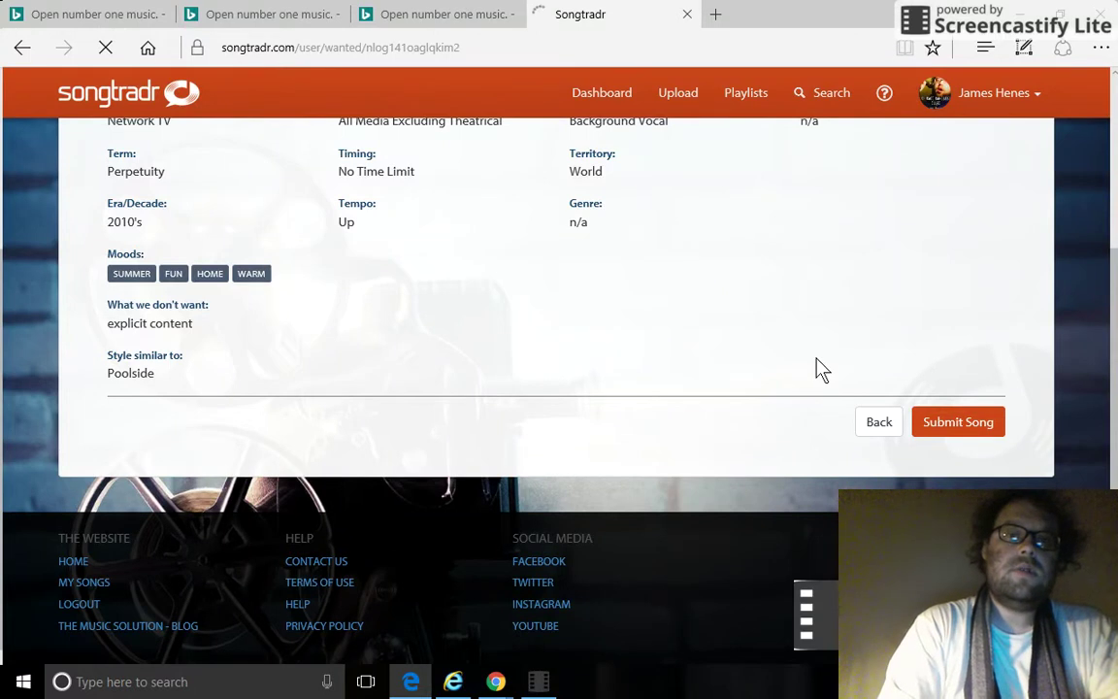
{"action": "scroll", "coordinate": [820, 369], "scroll_direction": "down", "scroll_amount": 5}
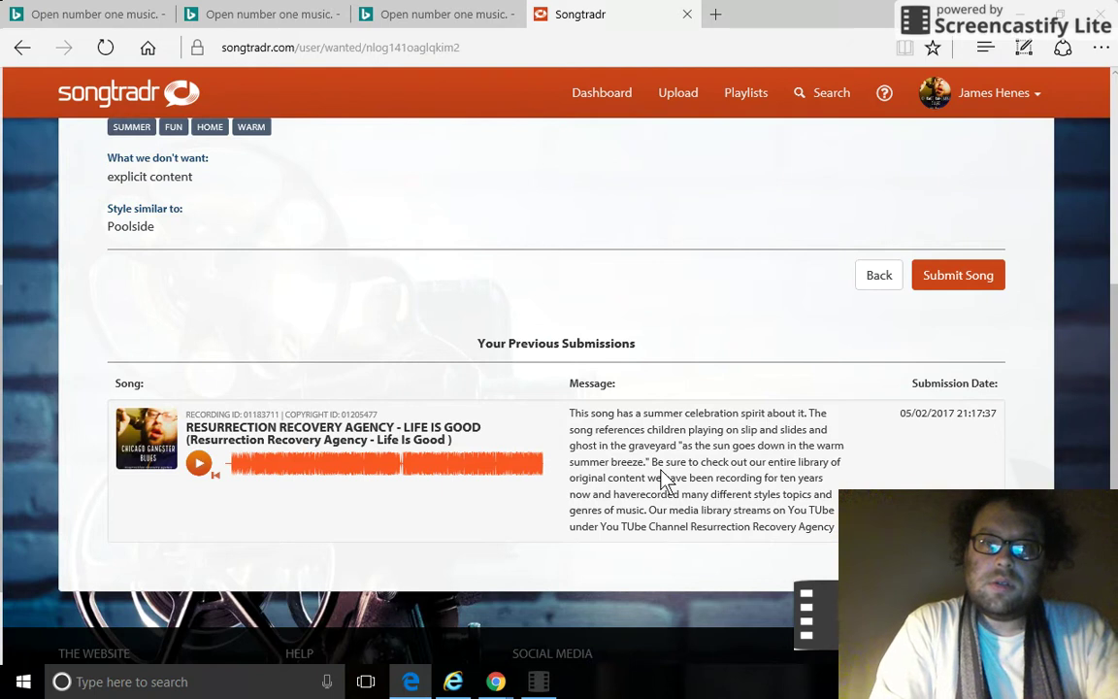
- Play the submitted LIFE IS GOOD track in Your Previous Submissions
{"action": "left_click", "coordinate": [198, 464]}
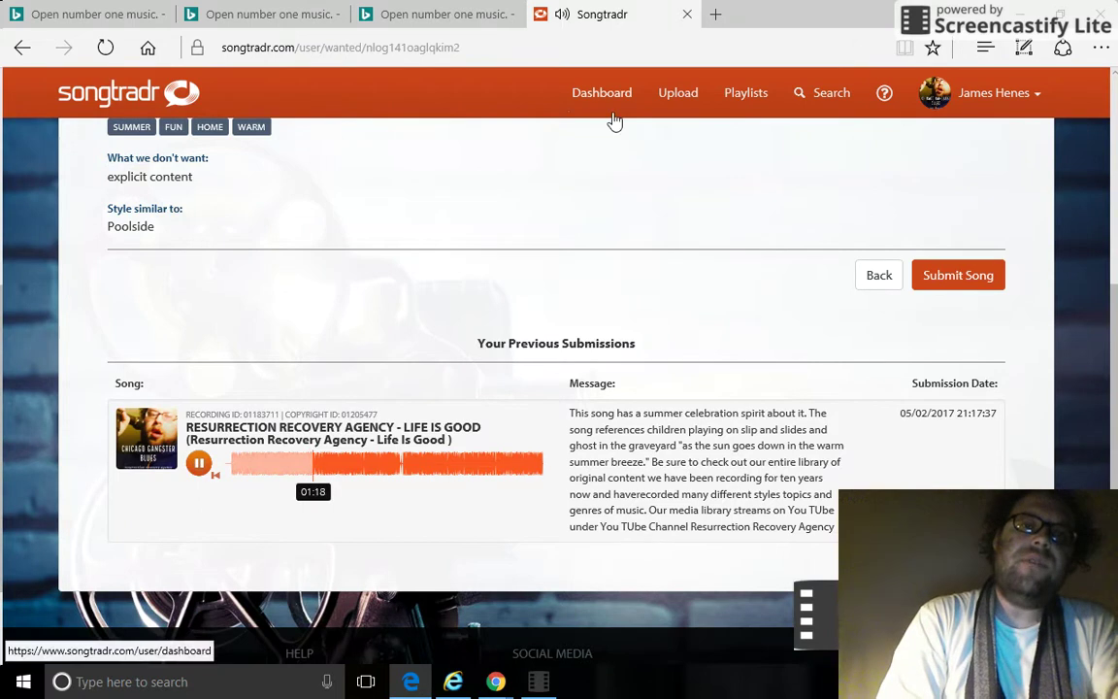
{"action": "scroll", "coordinate": [579, 248], "scroll_direction": "down", "scroll_amount": 1}
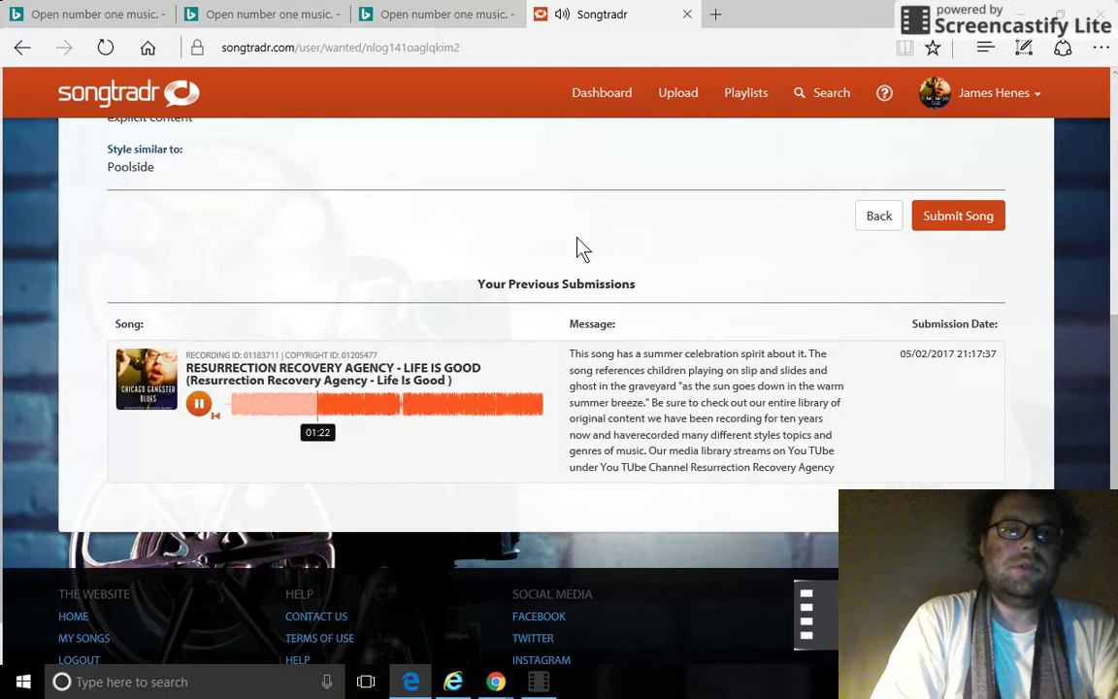
{"action": "scroll", "coordinate": [578, 249], "scroll_direction": "up", "scroll_amount": 1}
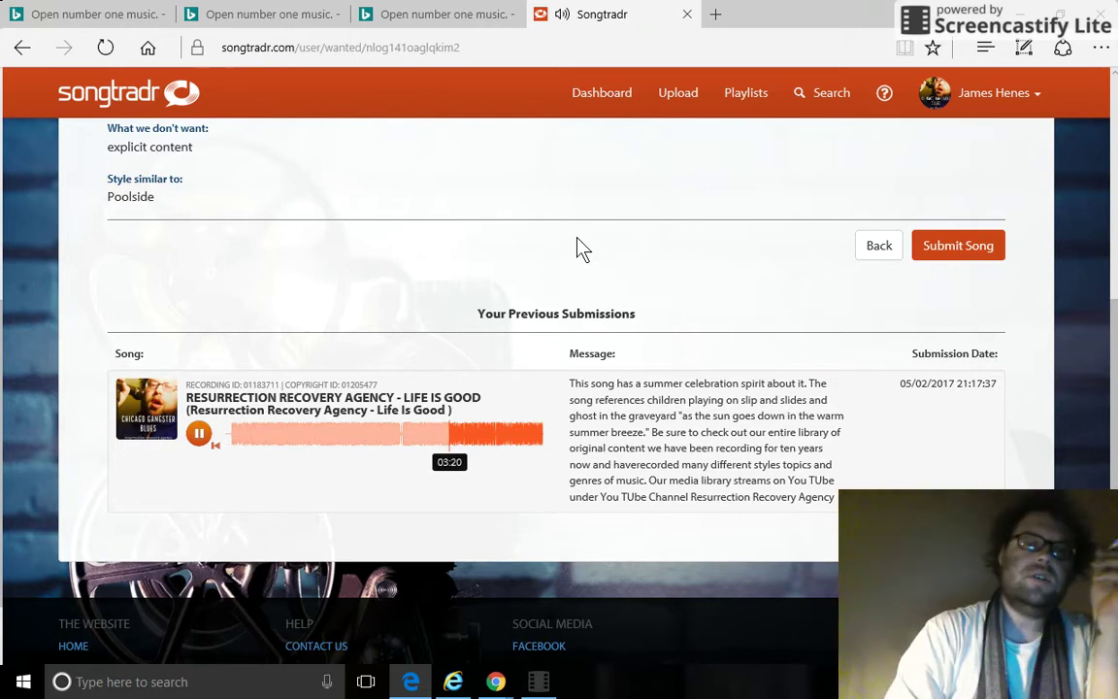
{"action": "scroll", "coordinate": [579, 247], "scroll_direction": "up", "scroll_amount": 5}
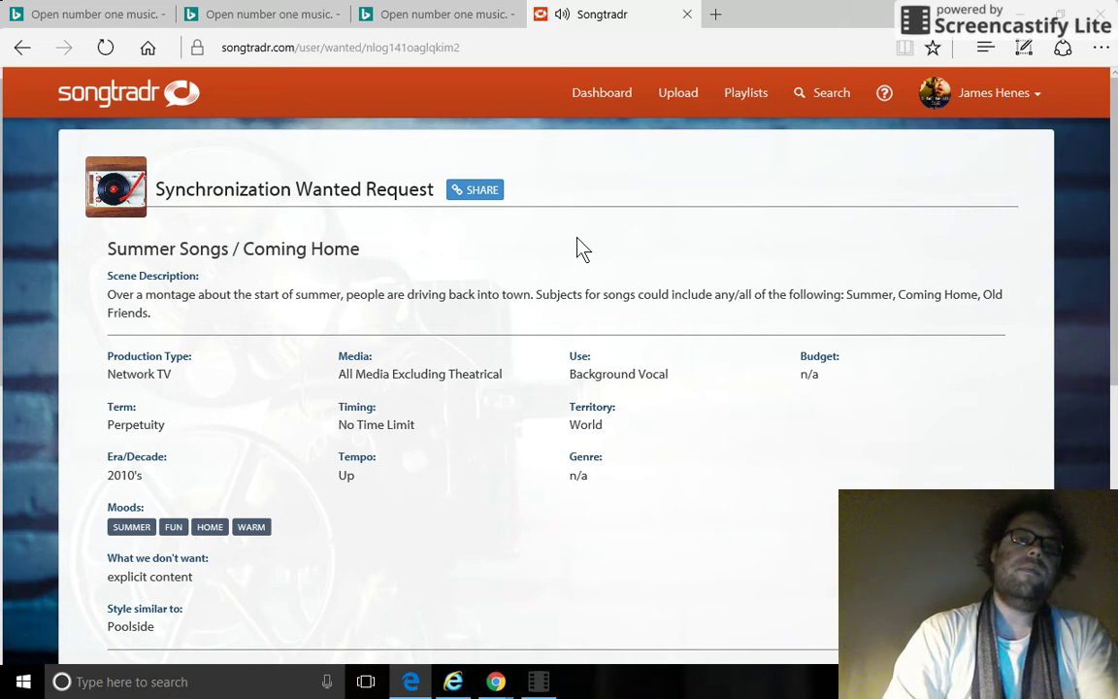
{"action": "left_click", "coordinate": [995, 93]}
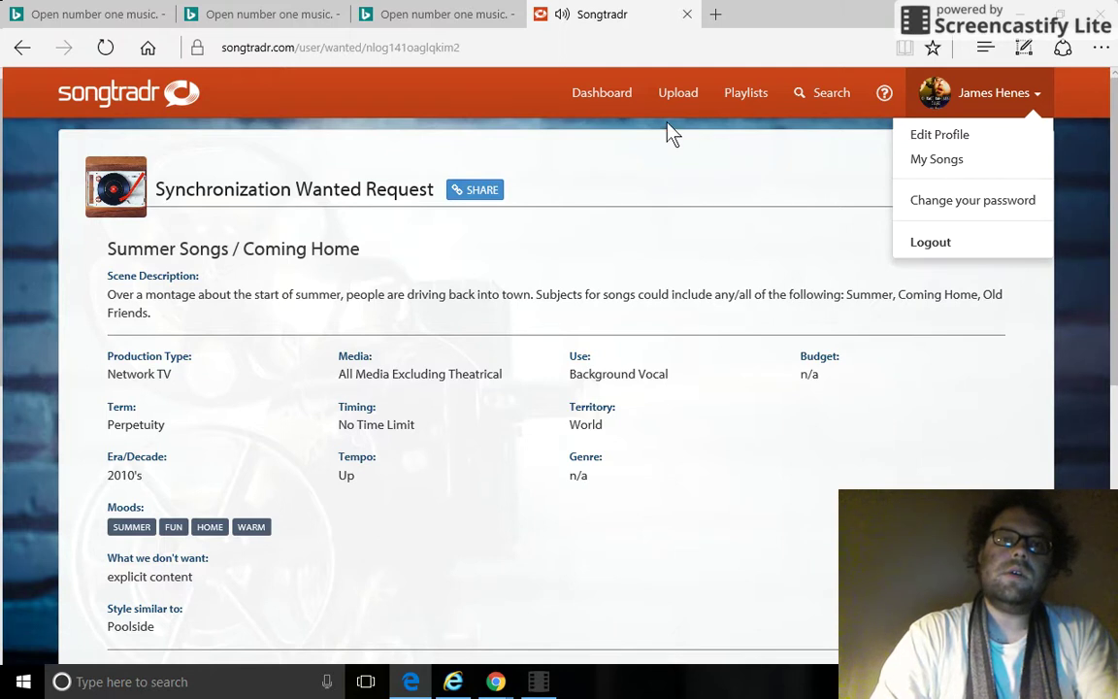
{"action": "left_click", "coordinate": [616, 227]}
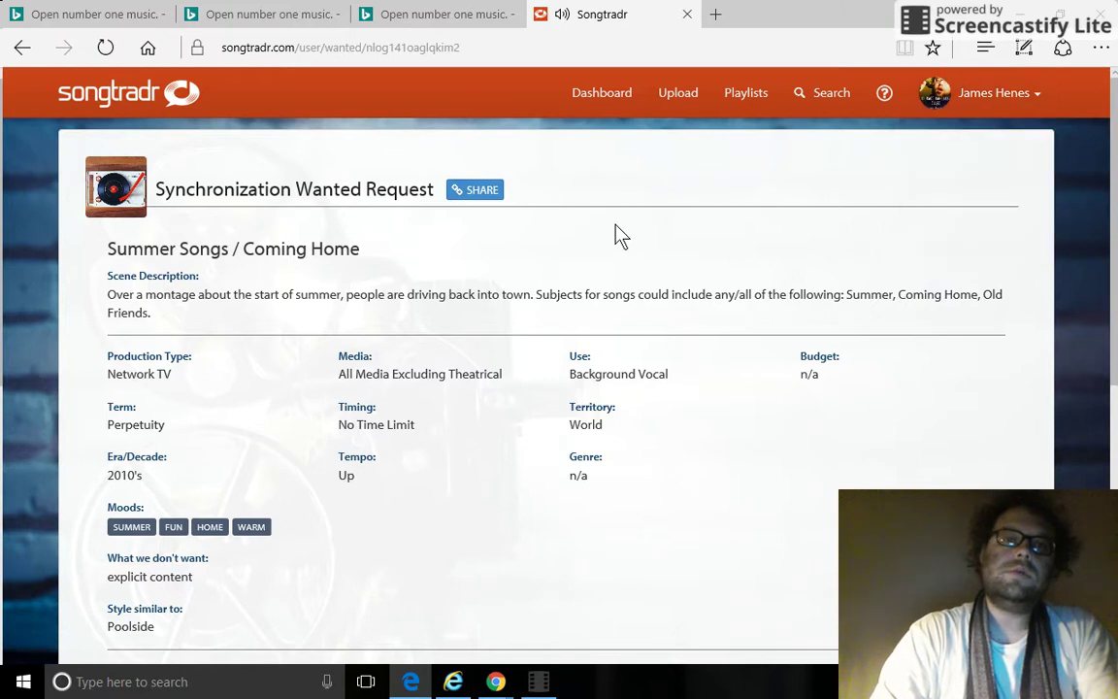
{"action": "scroll", "coordinate": [615, 227], "scroll_direction": "down", "scroll_amount": 1}
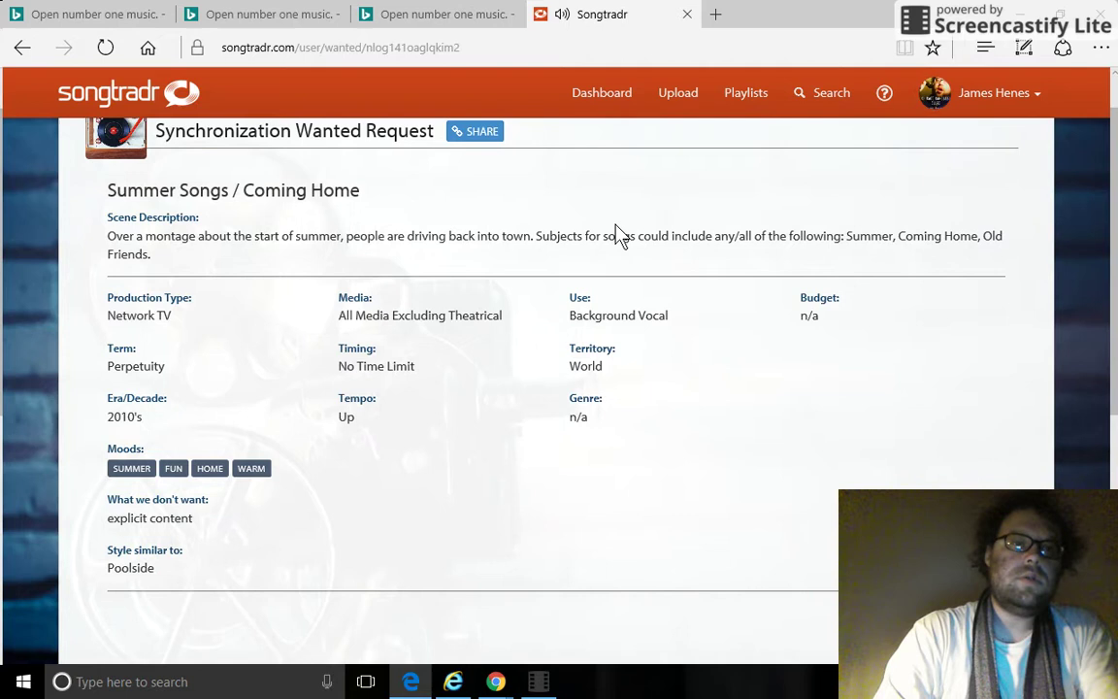
{"action": "scroll", "coordinate": [618, 233], "scroll_direction": "down", "scroll_amount": 1}
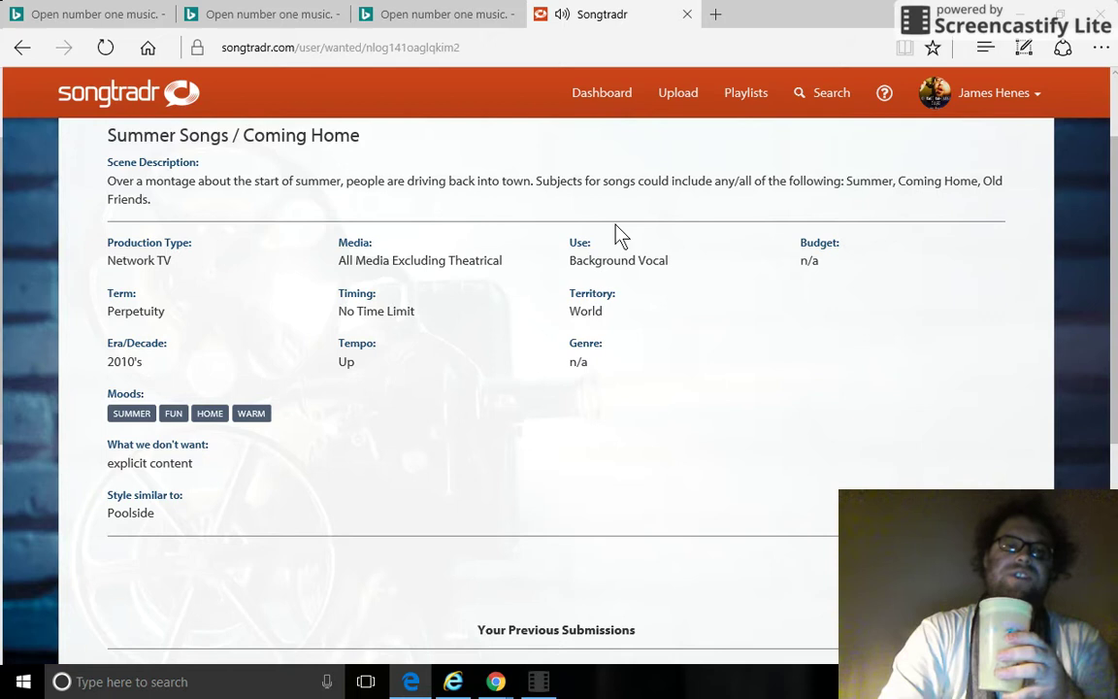
- Pause the LIFE IS GOOD preview near 04:06 and return to the top of the page
{"action": "scroll", "coordinate": [615, 231], "scroll_direction": "down", "scroll_amount": 3}
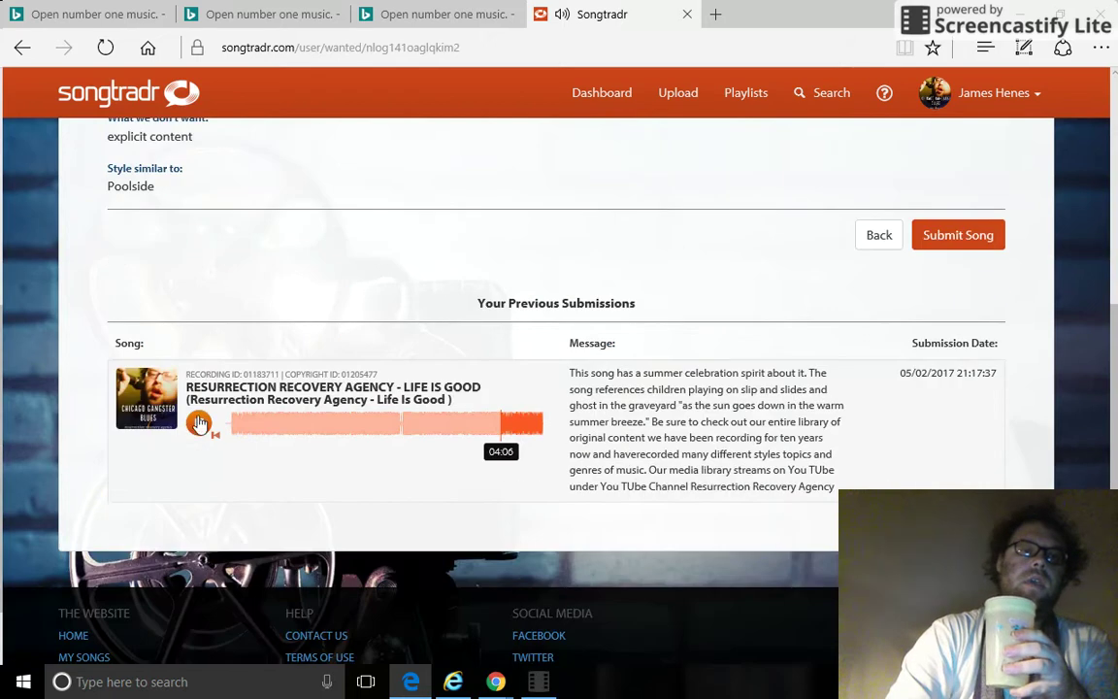
{"action": "left_click", "coordinate": [197, 425]}
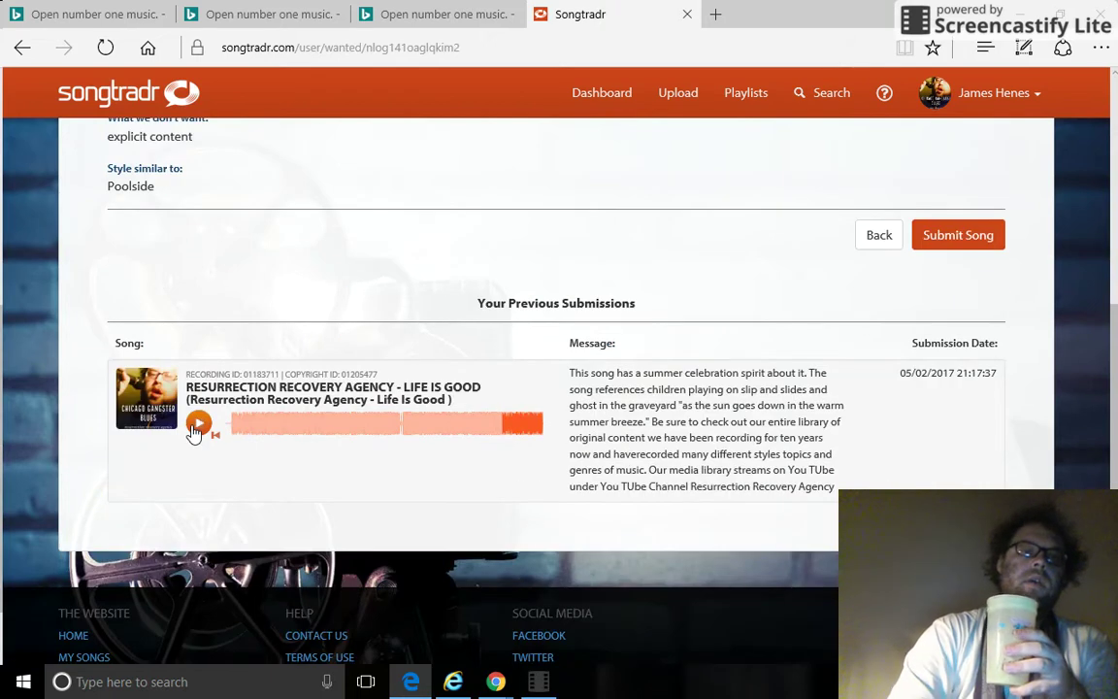
{"action": "scroll", "coordinate": [569, 194], "scroll_direction": "up", "scroll_amount": 3}
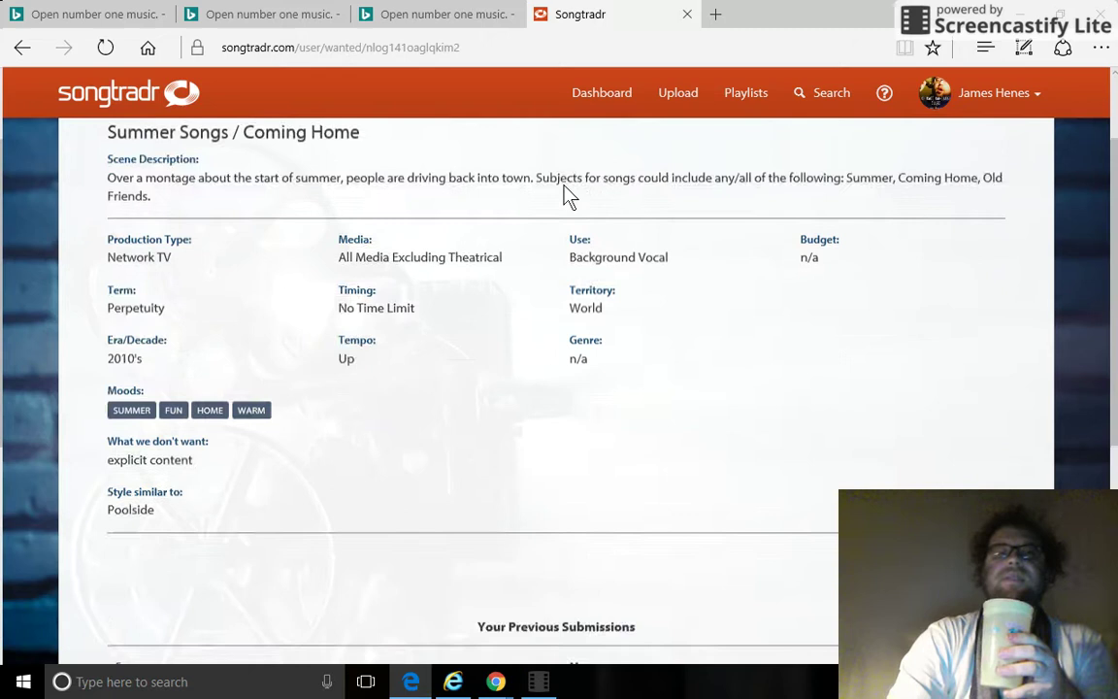
{"action": "scroll", "coordinate": [569, 194], "scroll_direction": "up", "scroll_amount": 1}
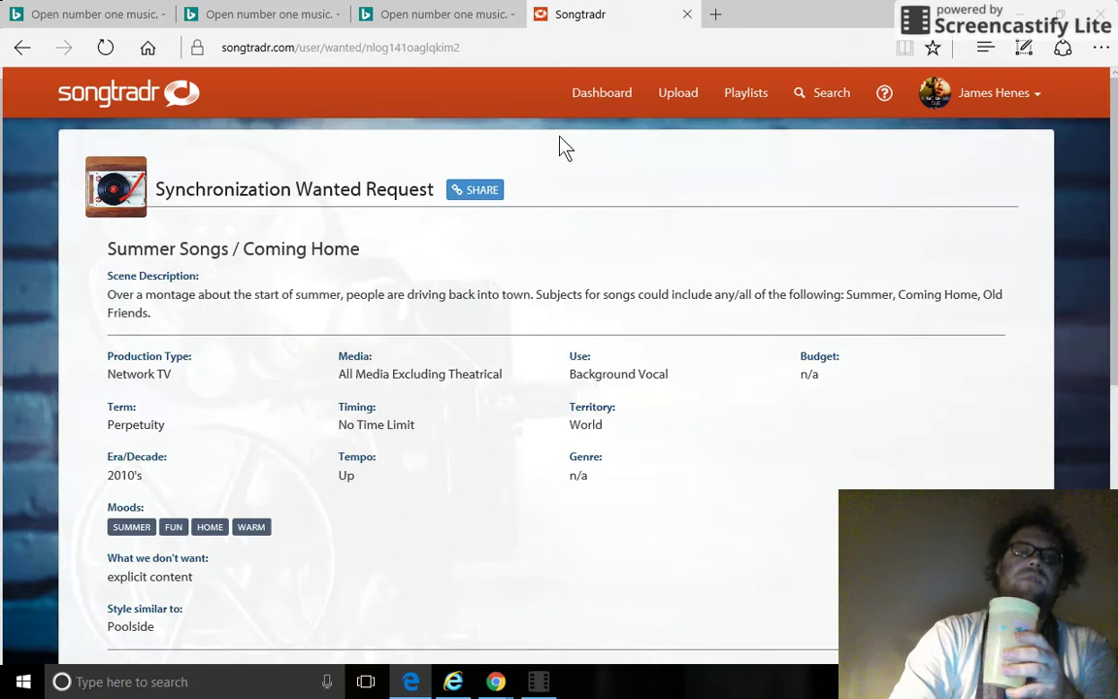